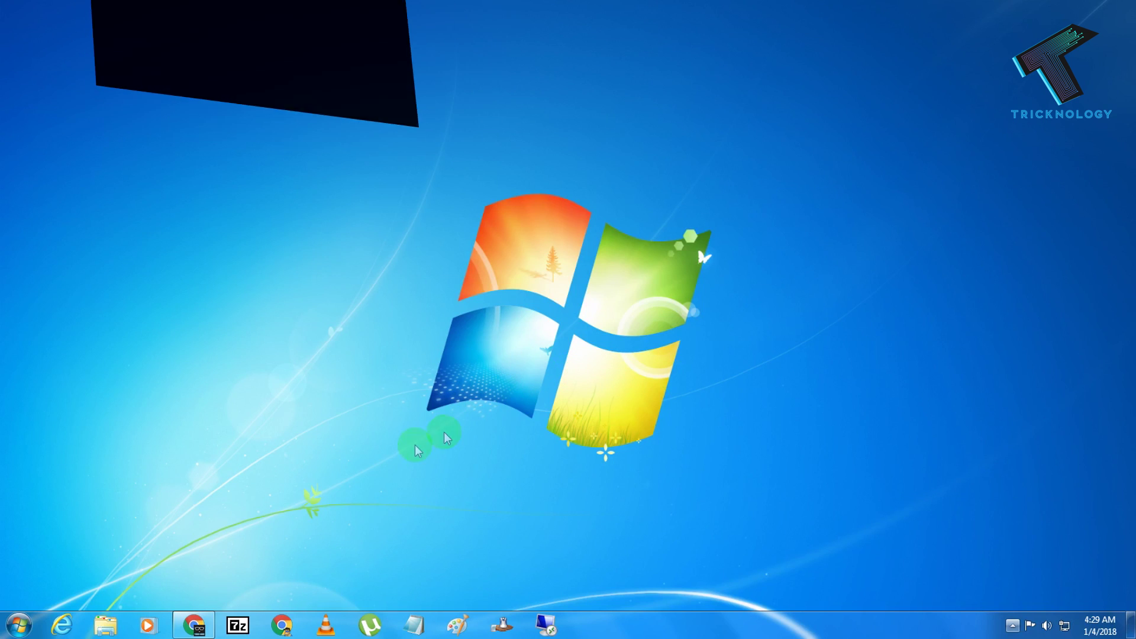
# Return to Chrome on tonido.com and choose FREE DOWNLOAD under For Home Use
pyautogui.click(194, 624)
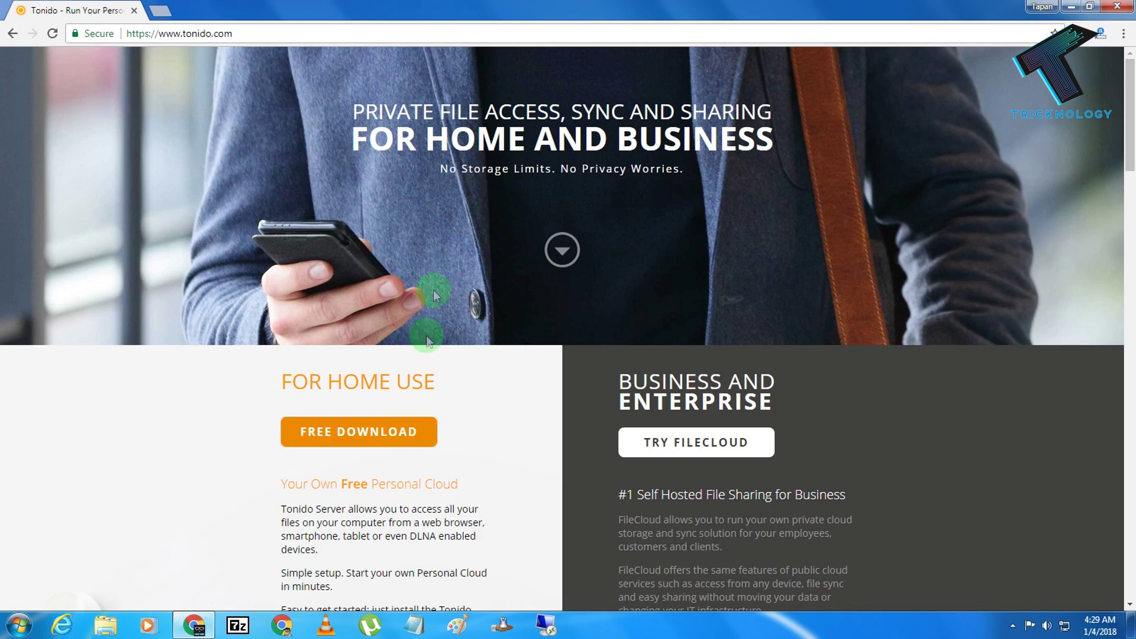
pyautogui.moveTo(181, 33); pyautogui.dragTo(251, 31)
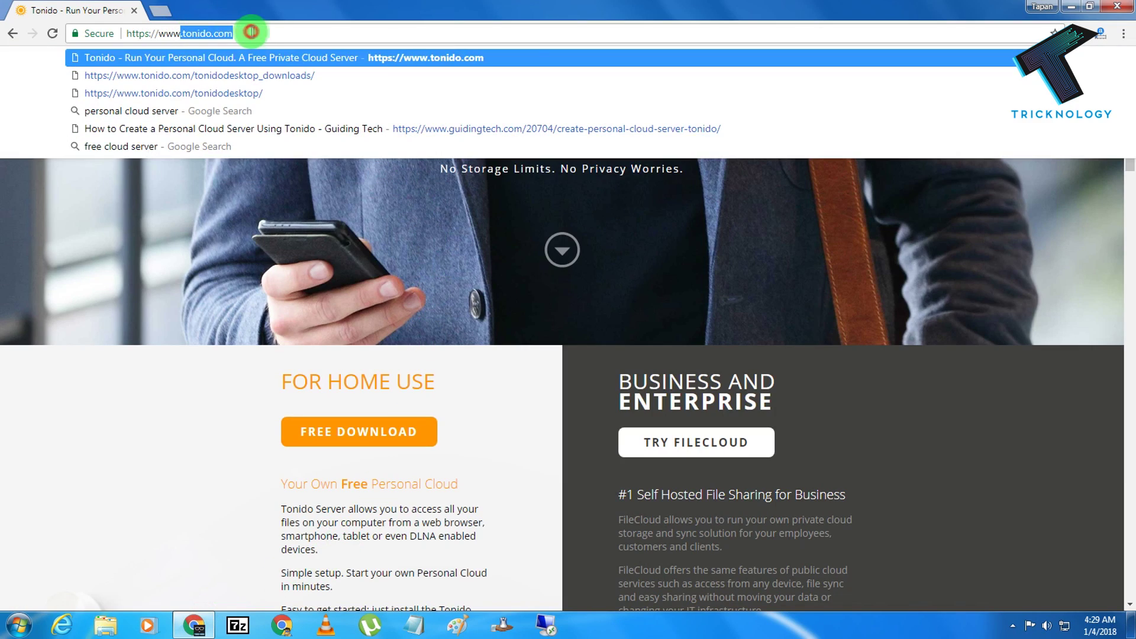
pyautogui.click(250, 31)
pyautogui.click(171, 388)
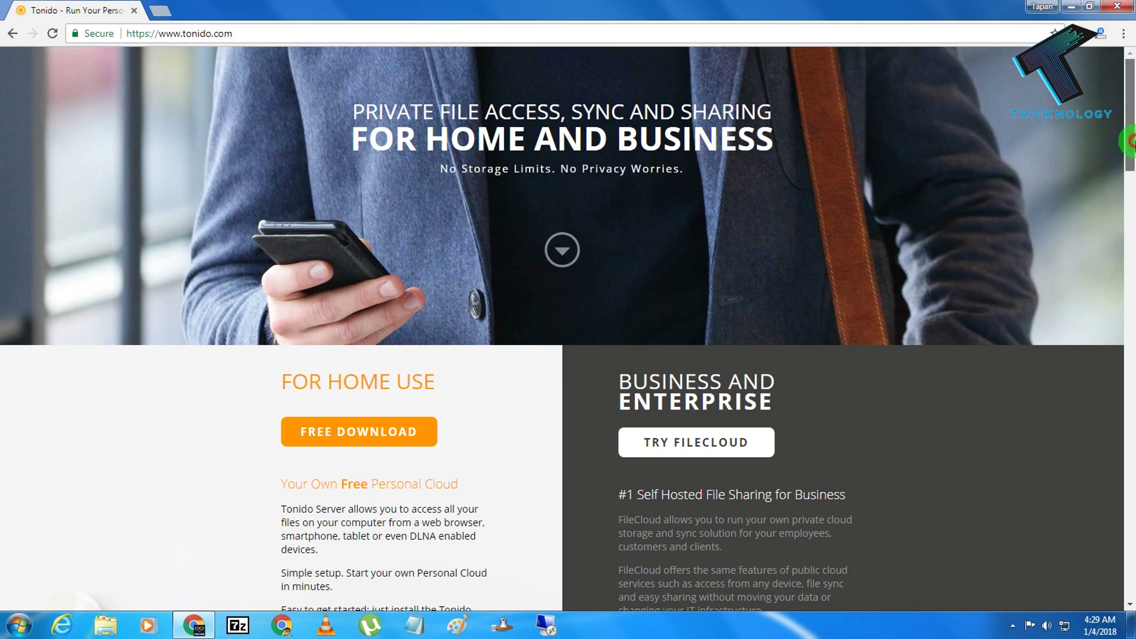
pyautogui.moveTo(1130, 148); pyautogui.dragTo(1129, 171)
pyautogui.moveTo(241, 284); pyautogui.dragTo(464, 259)
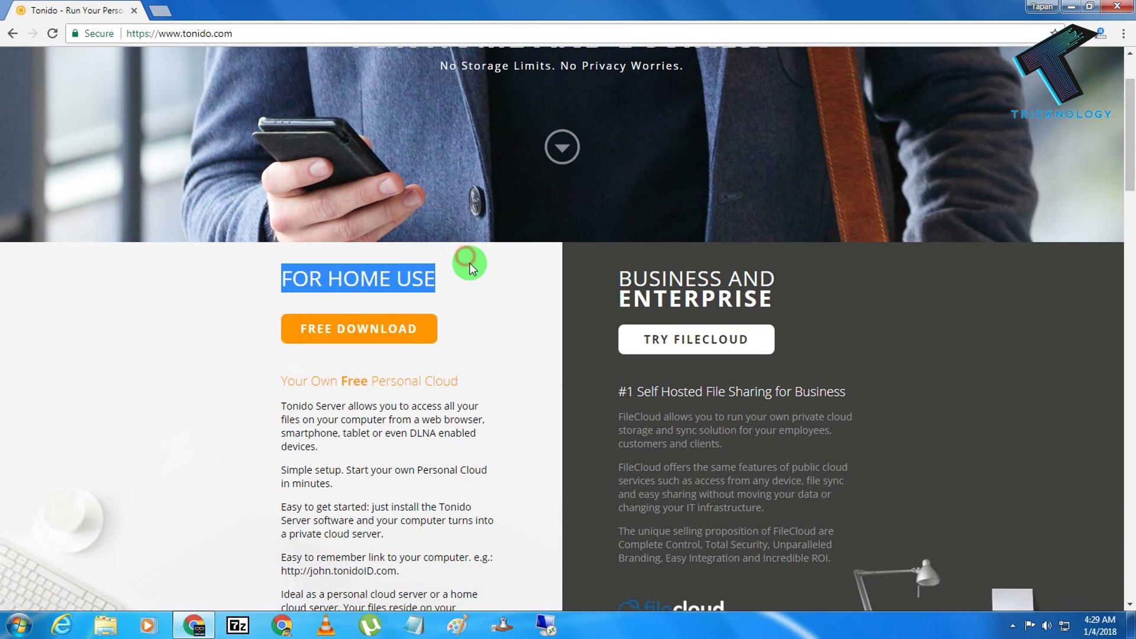
pyautogui.click(469, 263)
pyautogui.click(353, 337)
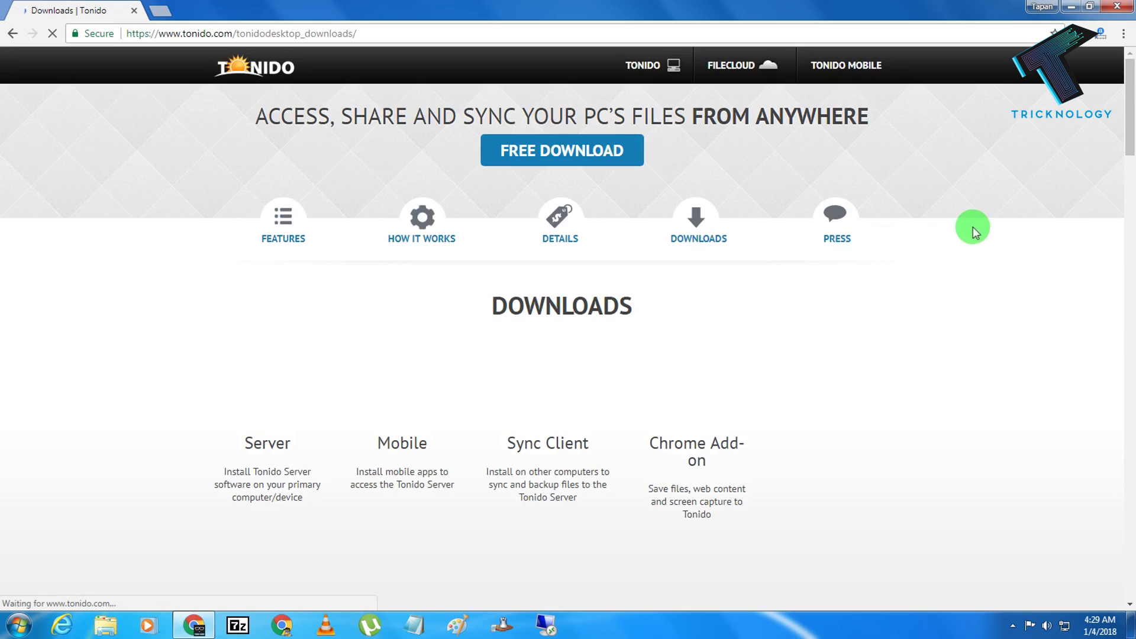
# On the Tonido page, jump to the FREE DOWNLOAD options listing
pyautogui.scroll(-4, 1132, 187)
pyautogui.moveTo(1131, 186); pyautogui.dragTo(1132, 136)
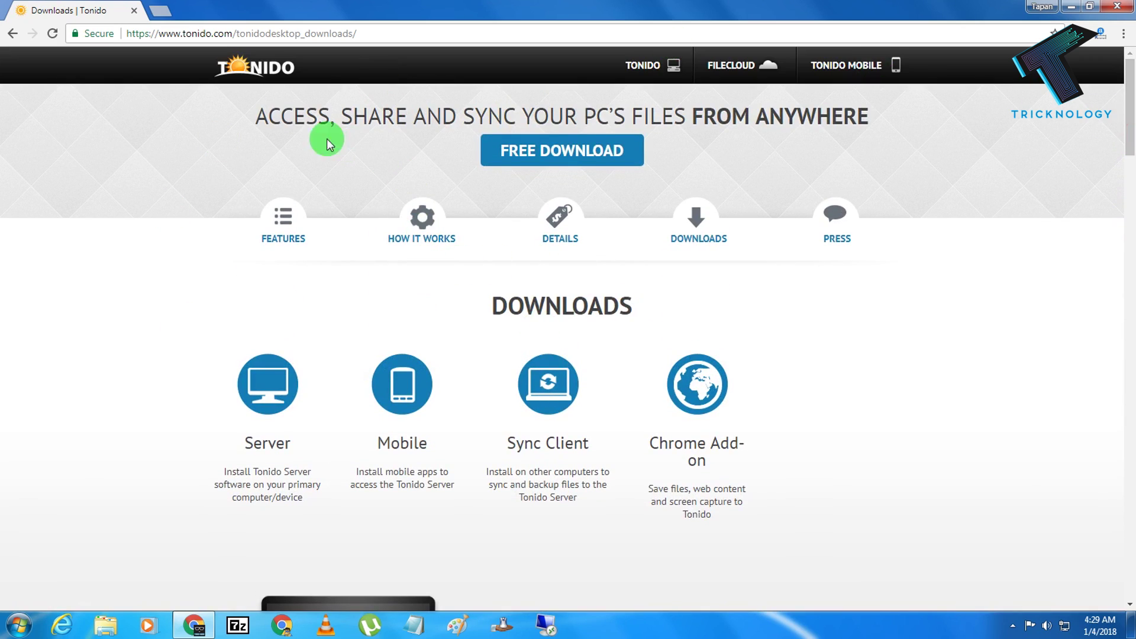
pyautogui.moveTo(245, 118); pyautogui.dragTo(1091, 119)
pyautogui.click(844, 158)
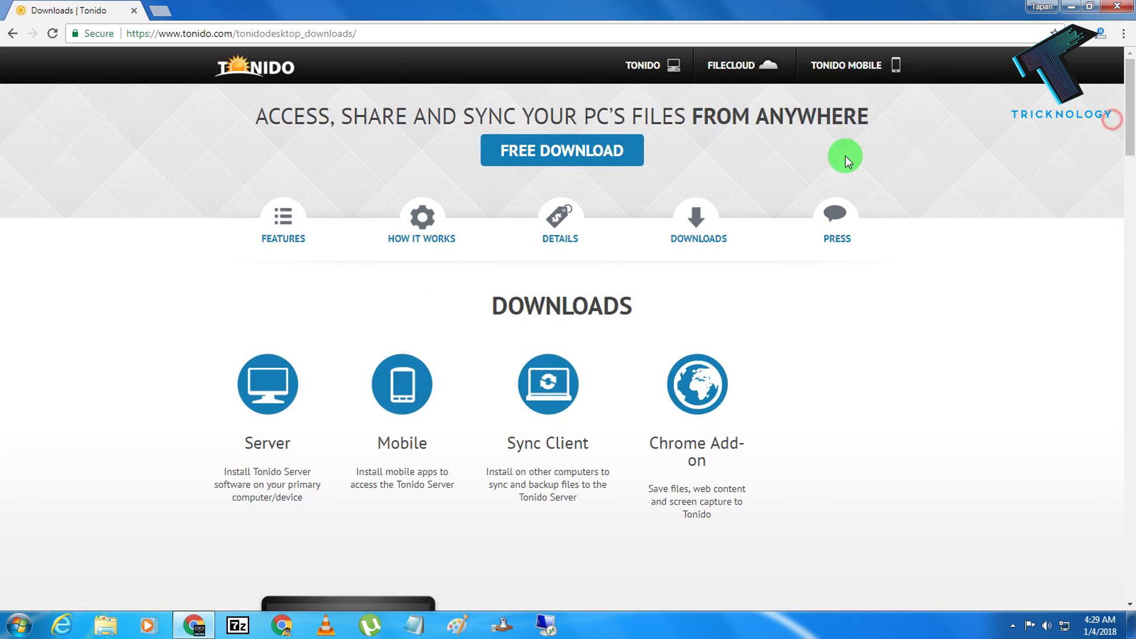
pyautogui.click(590, 164)
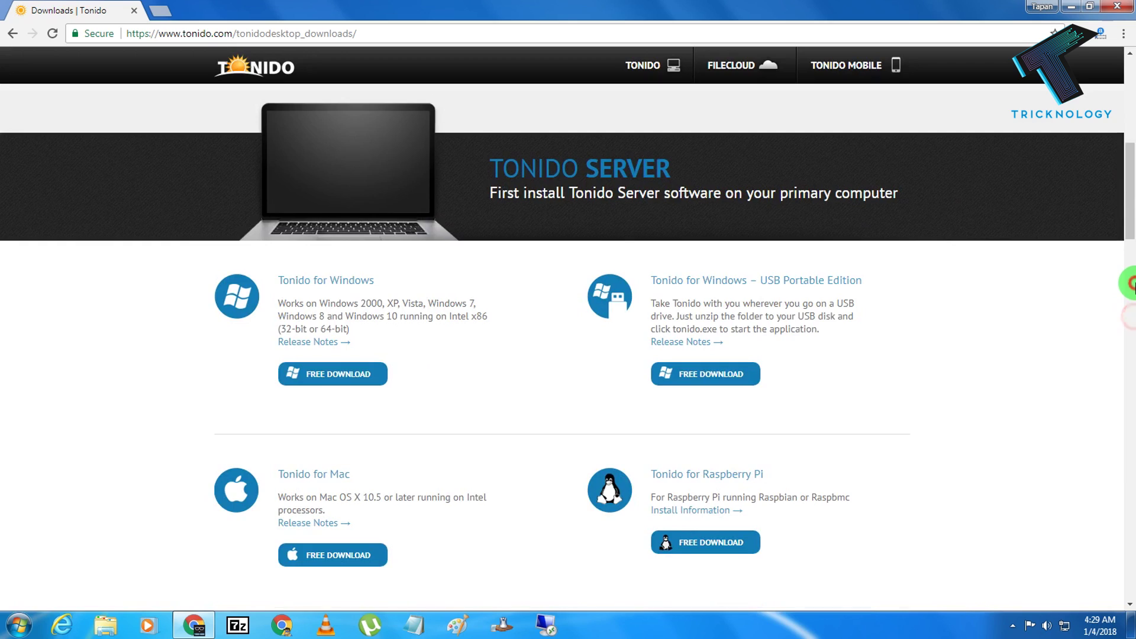
# Download TonidoLiteSetup.exe (26.1 MB) from the Tonido for Windows server section
pyautogui.moveTo(1130, 282); pyautogui.dragTo(1129, 237)
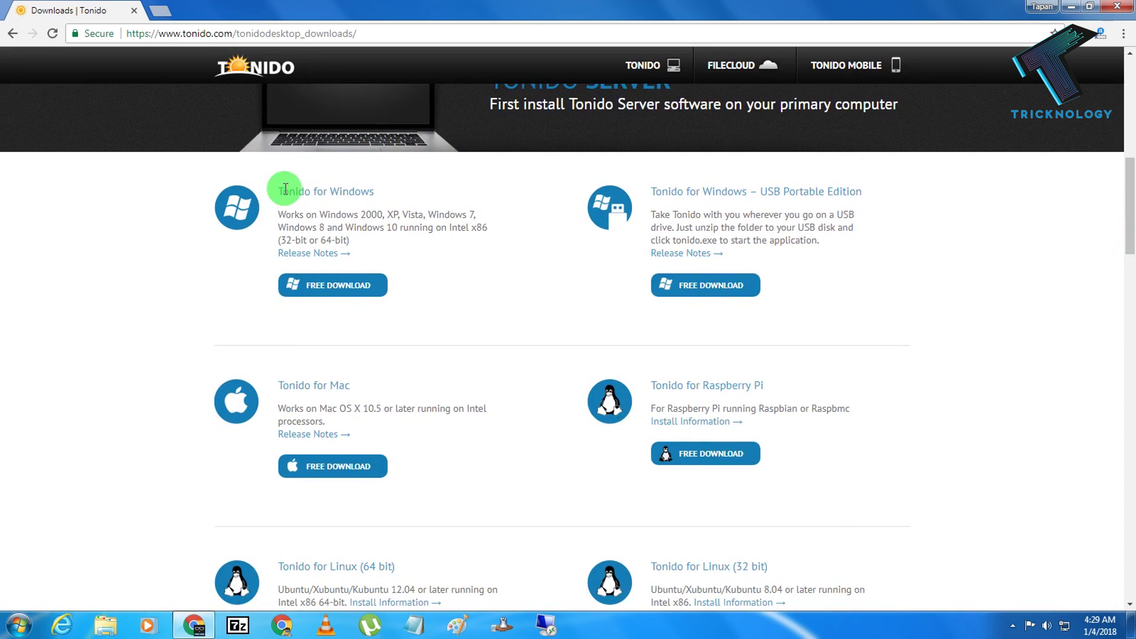
pyautogui.moveTo(274, 188); pyautogui.dragTo(455, 191)
pyautogui.click(473, 190)
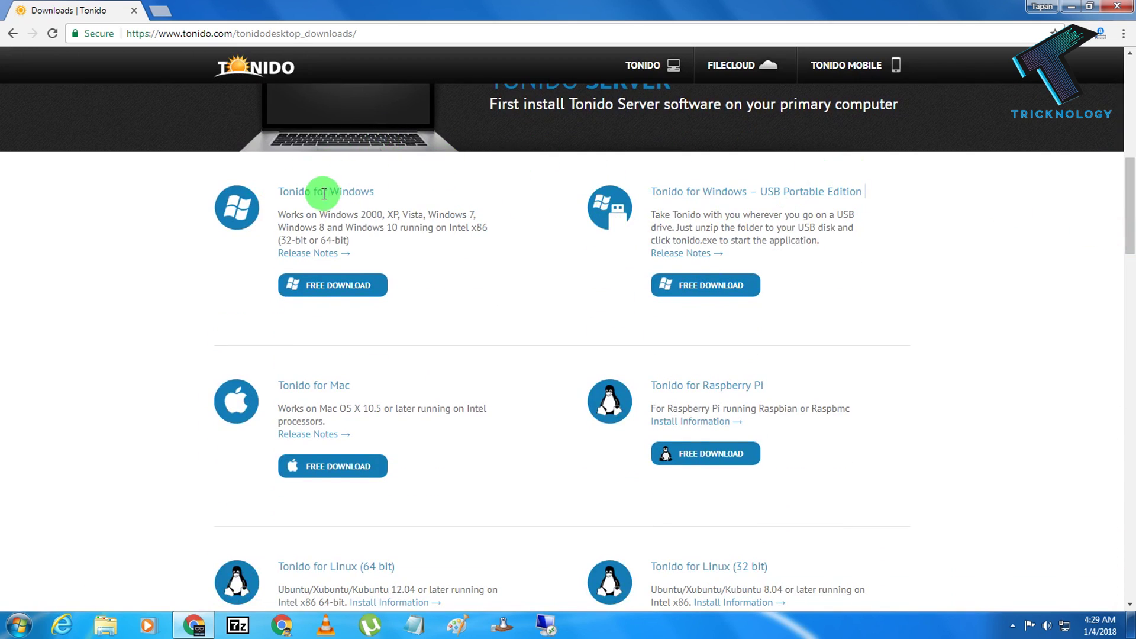
pyautogui.moveTo(266, 192); pyautogui.dragTo(424, 191)
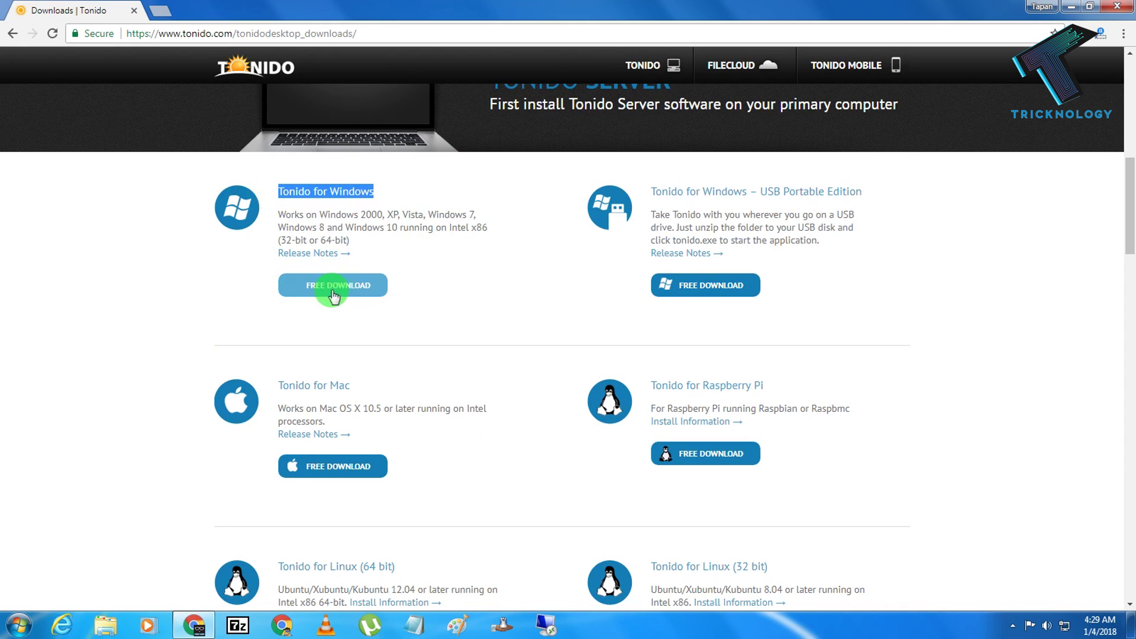
pyautogui.moveTo(651, 191); pyautogui.dragTo(898, 211)
pyautogui.click(921, 254)
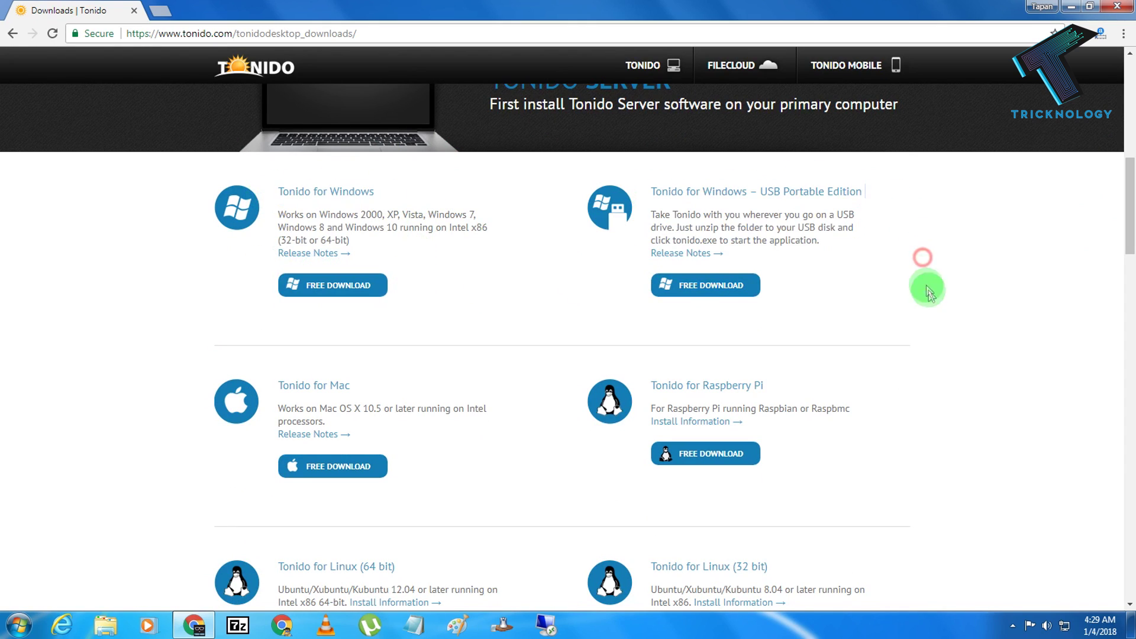
pyautogui.moveTo(1129, 240); pyautogui.dragTo(1129, 258)
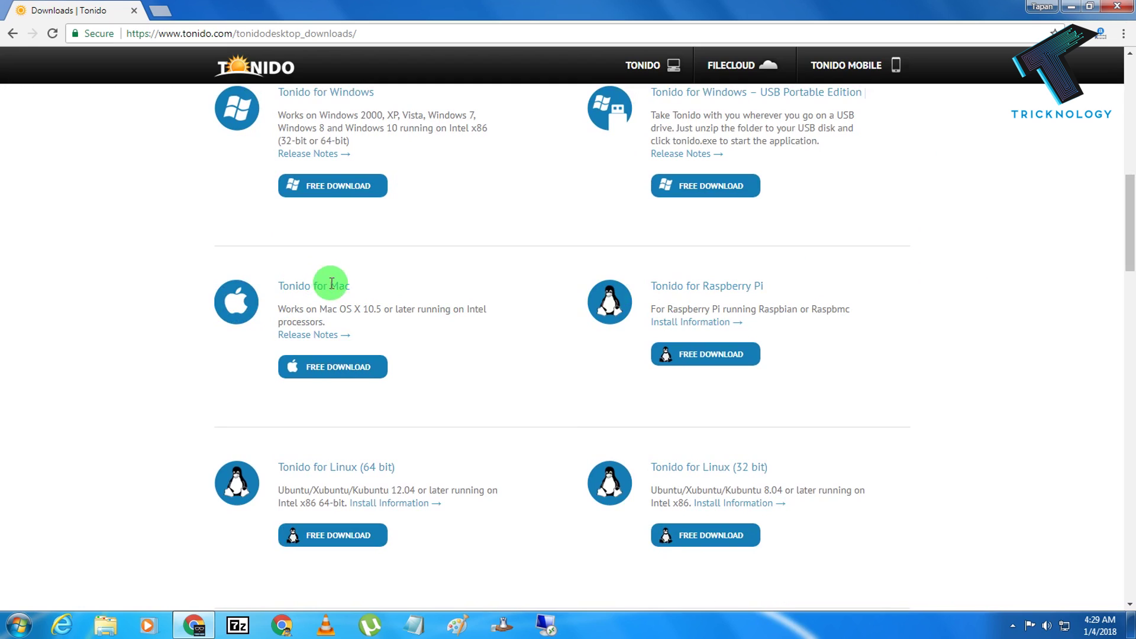
pyautogui.moveTo(1129, 267); pyautogui.dragTo(1131, 203)
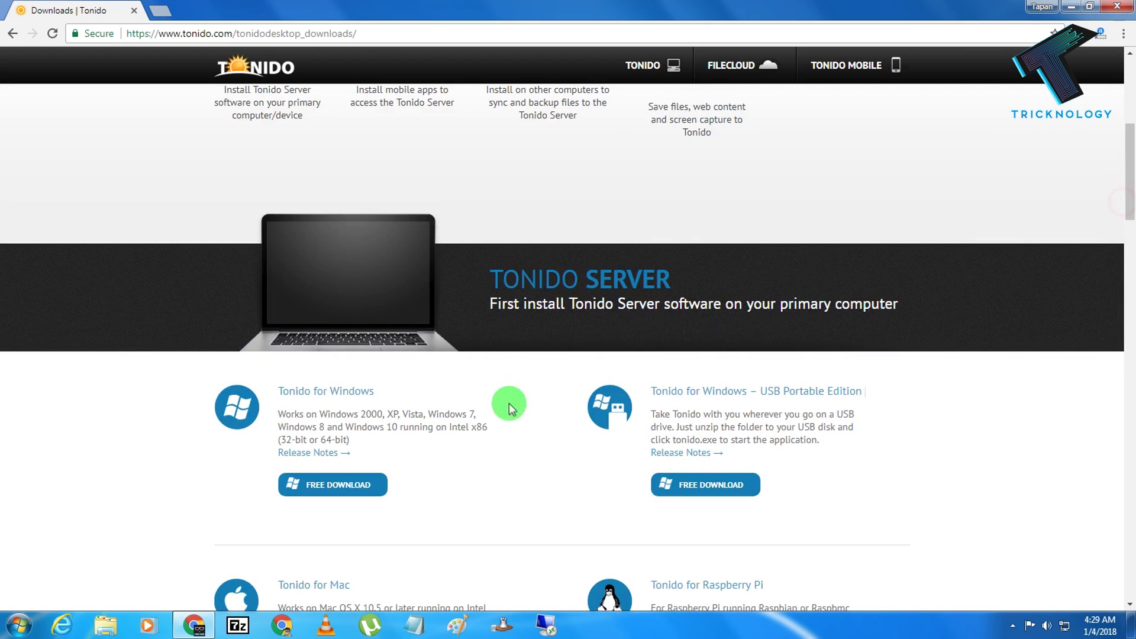
pyautogui.click(1124, 217)
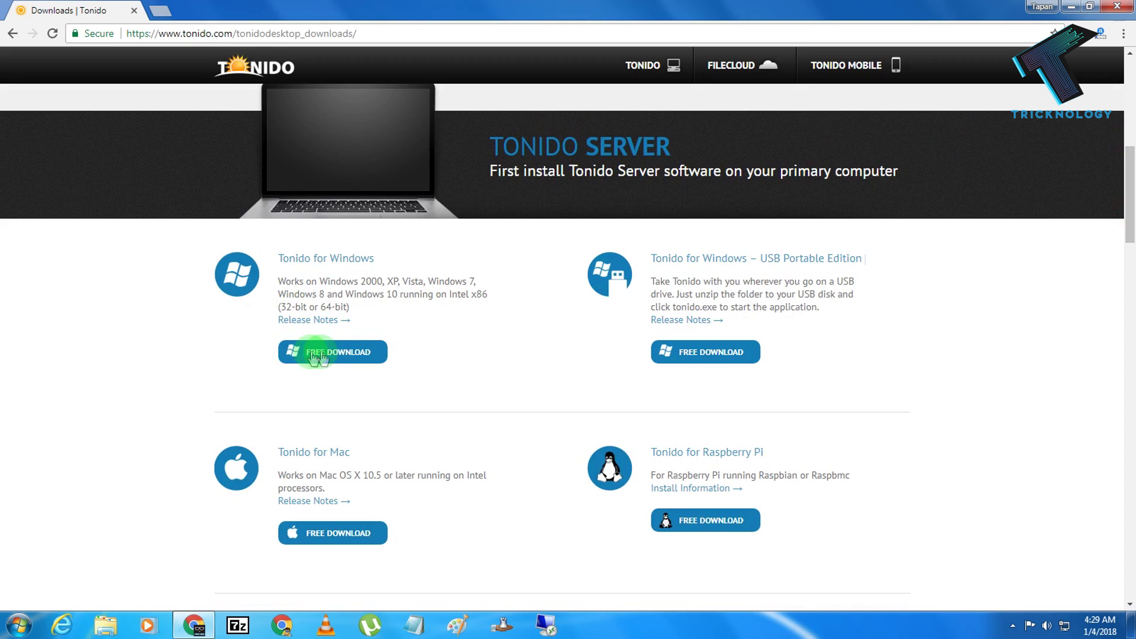
pyautogui.click(343, 362)
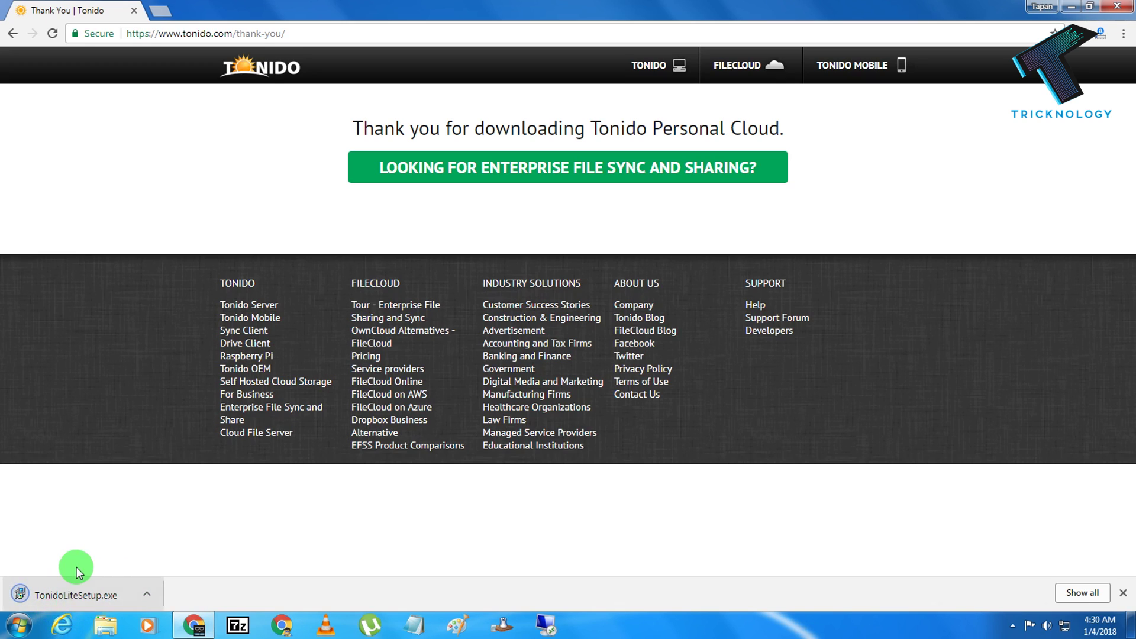
# Run TonidoLiteSetup.exe in English with desktop and Quick Launch shortcuts, then finish and launch Tonido
pyautogui.click(72, 601)
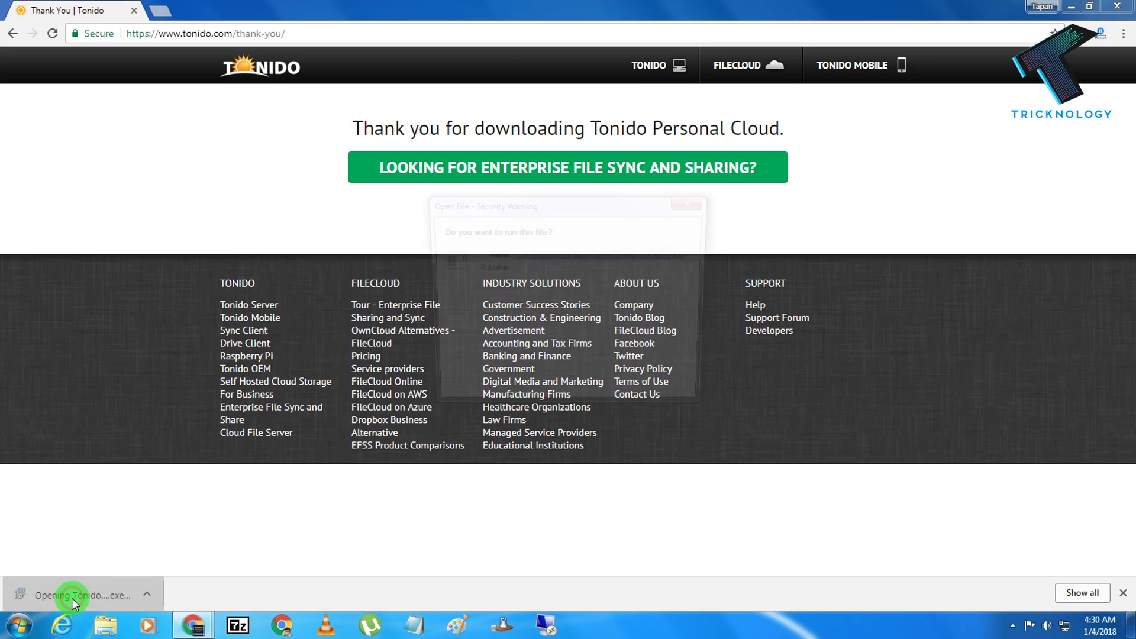
pyautogui.click(615, 321)
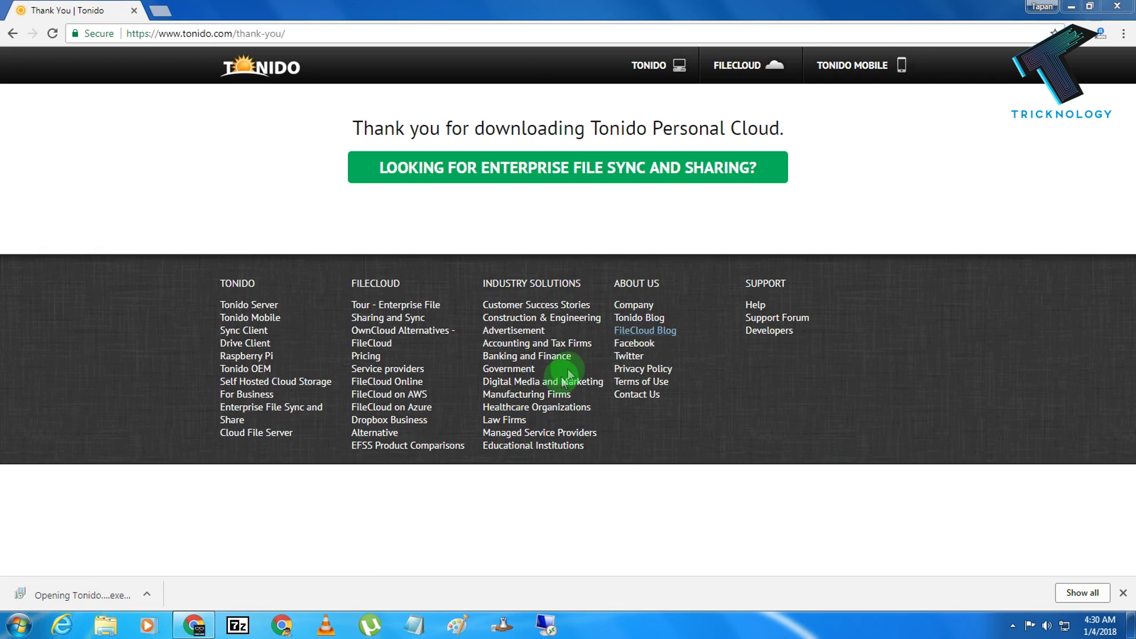
pyautogui.click(583, 343)
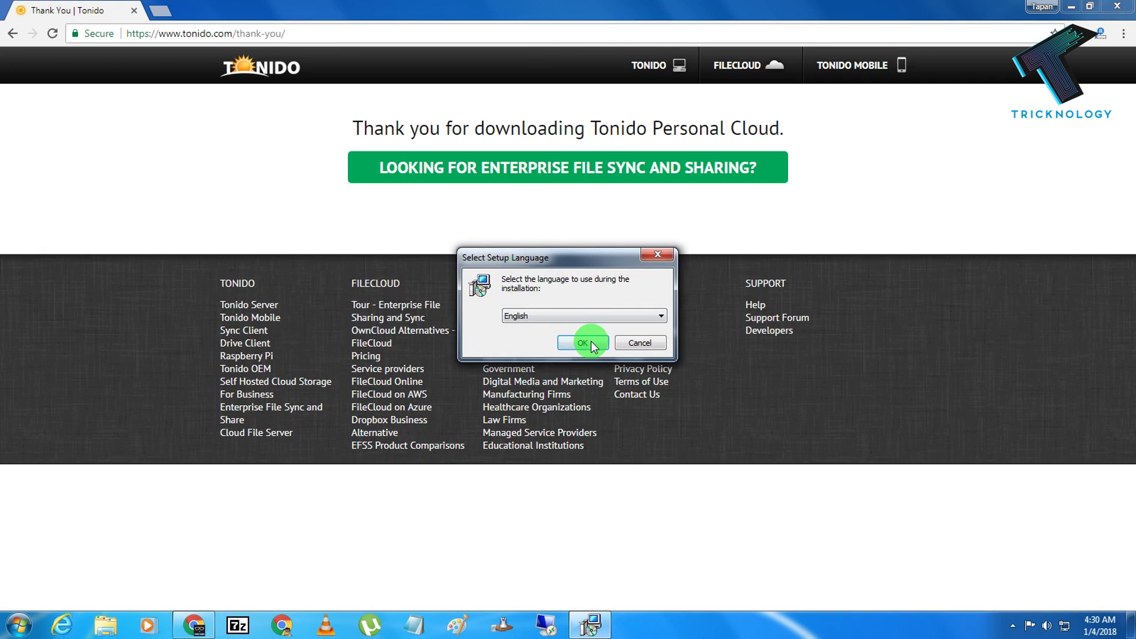
pyautogui.click(655, 422)
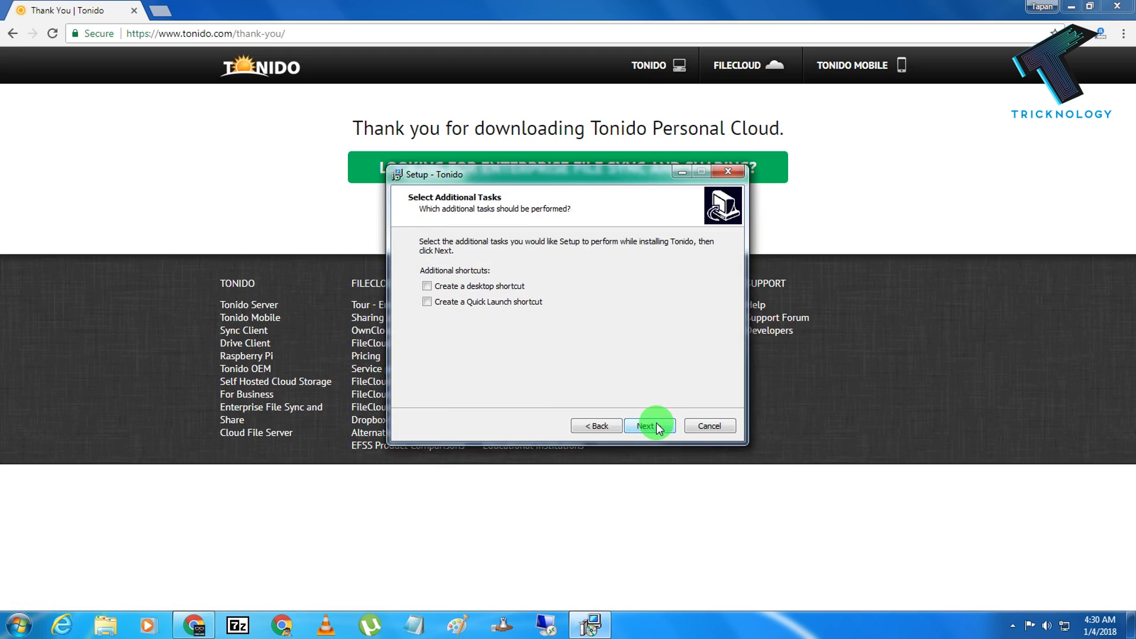
pyautogui.click(470, 286)
pyautogui.click(472, 302)
pyautogui.click(662, 430)
pyautogui.click(659, 424)
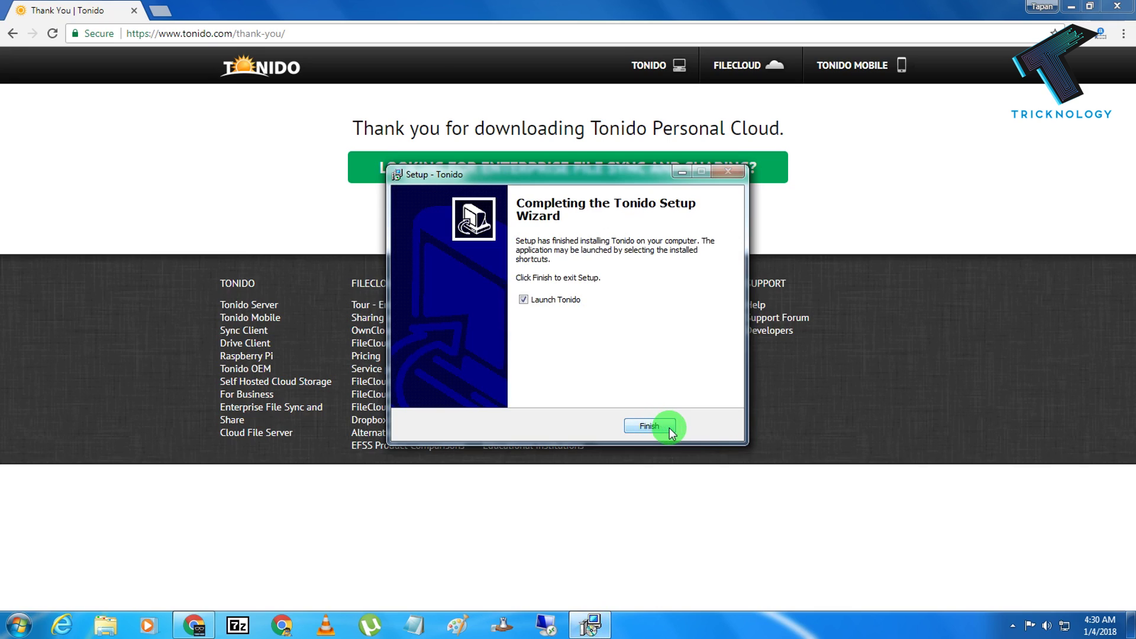
pyautogui.click(655, 423)
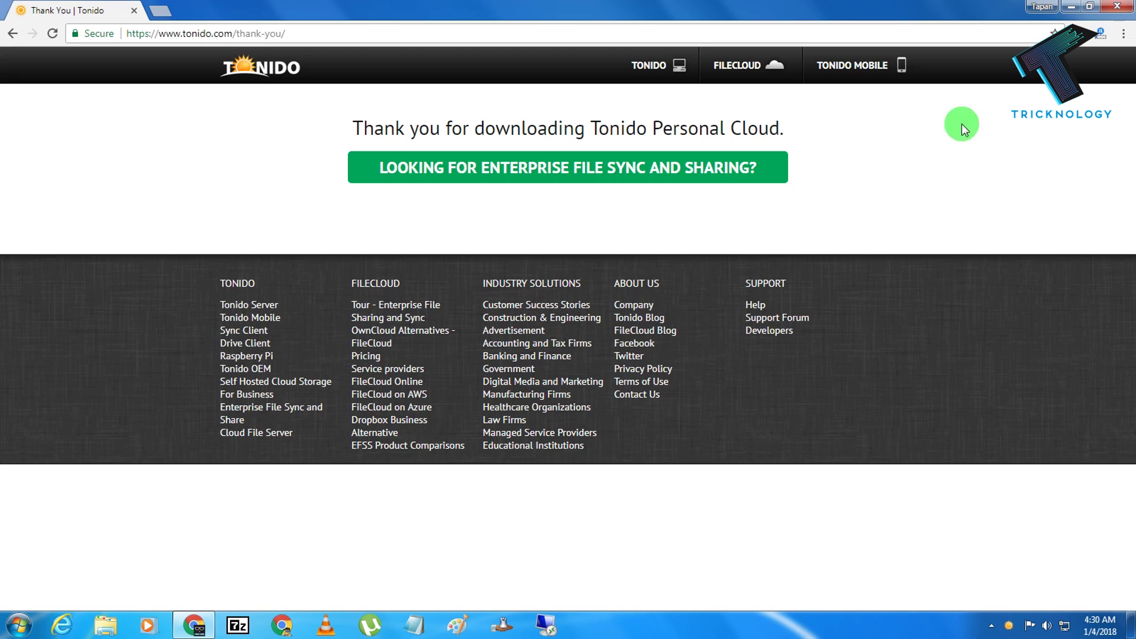
# Close the leftover thank-you tab and set the account form language to english
pyautogui.click(1069, 7)
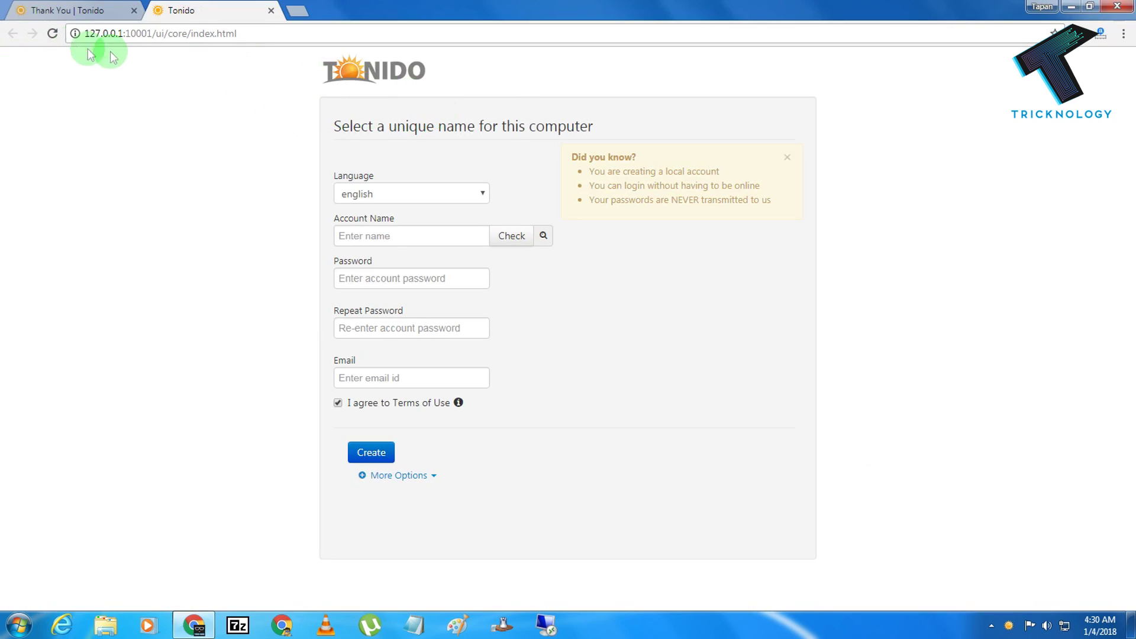
pyautogui.moveTo(321, 126); pyautogui.dragTo(638, 135)
pyautogui.click(645, 132)
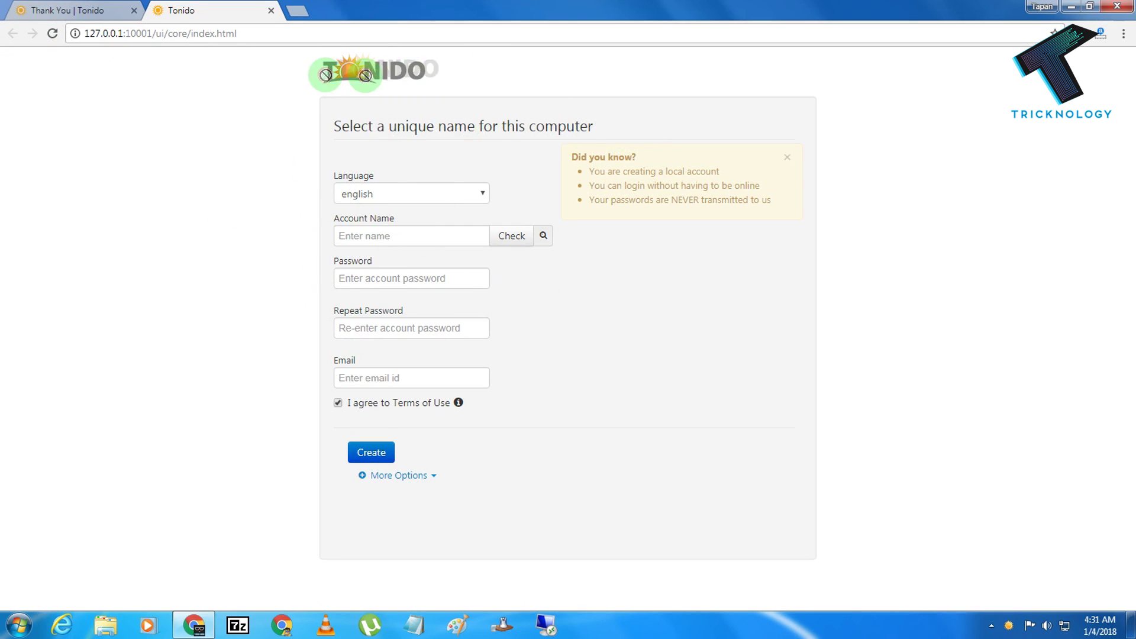
pyautogui.click(111, 11)
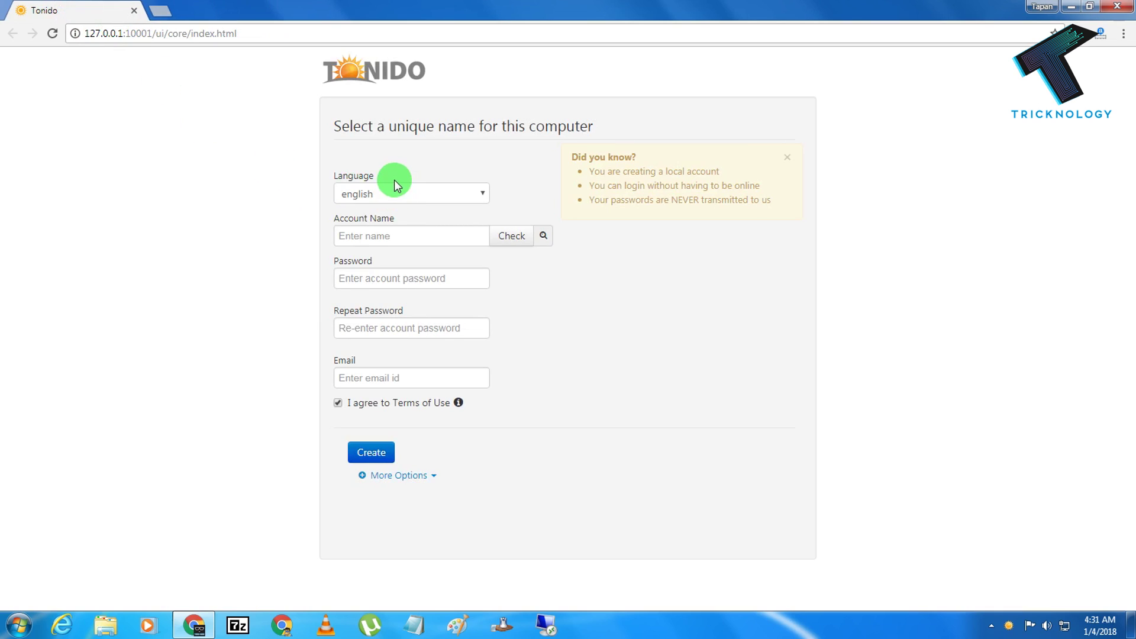
pyautogui.click(390, 196)
pyautogui.click(400, 195)
pyautogui.click(413, 195)
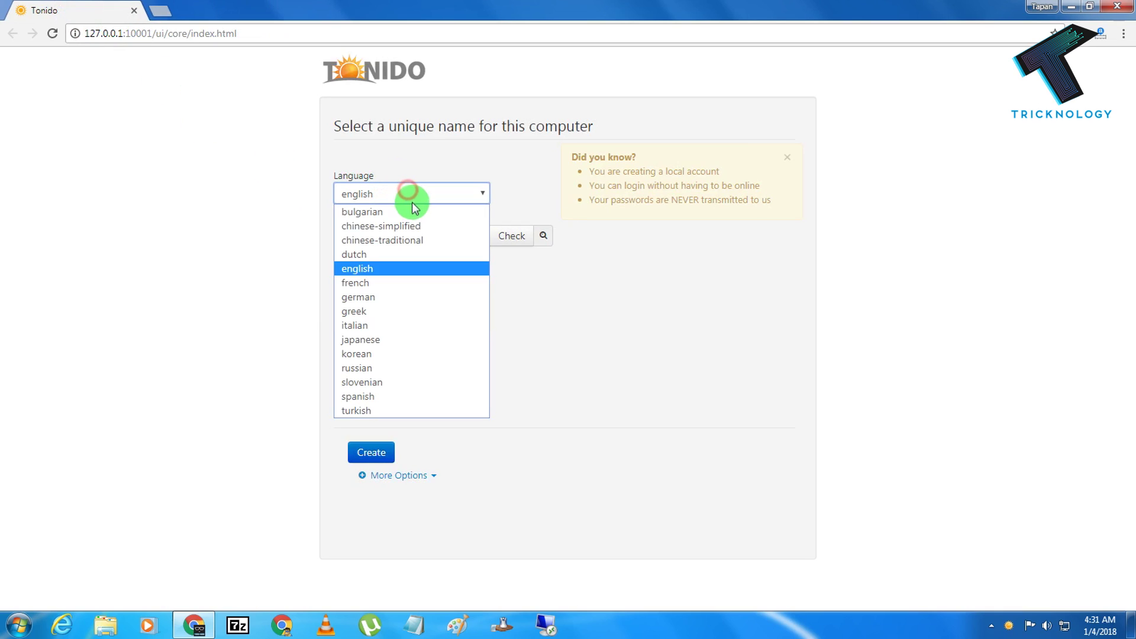
pyautogui.click(393, 264)
# Enter the account name and password, fix the gamil e-mail typo to gmail, and submit
pyautogui.click(414, 239)
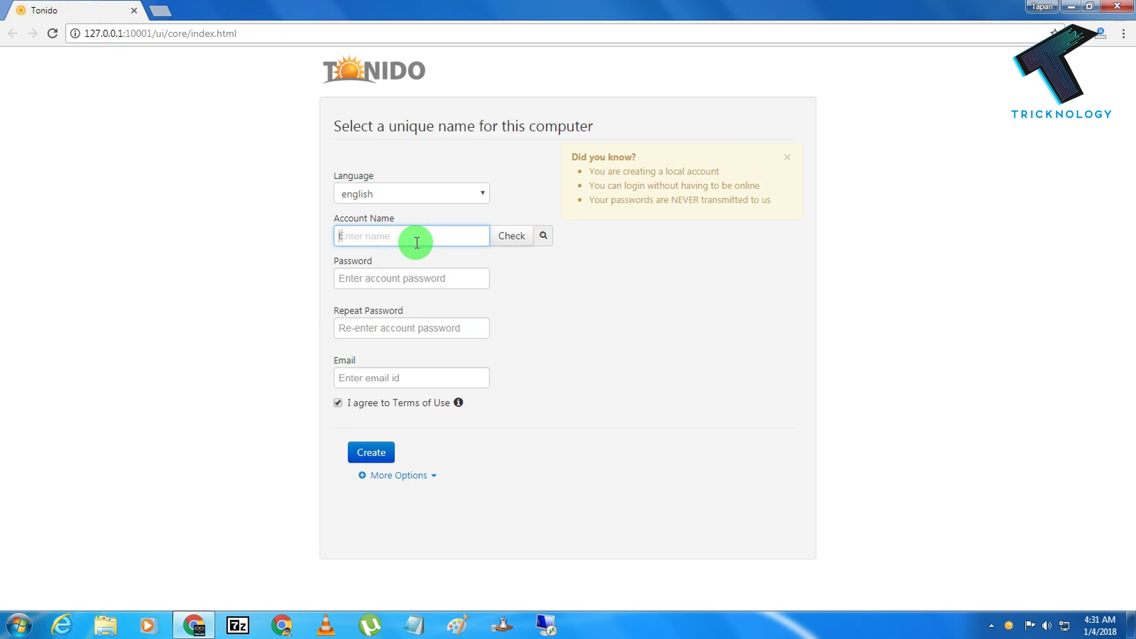
pyautogui.write('tricknology')
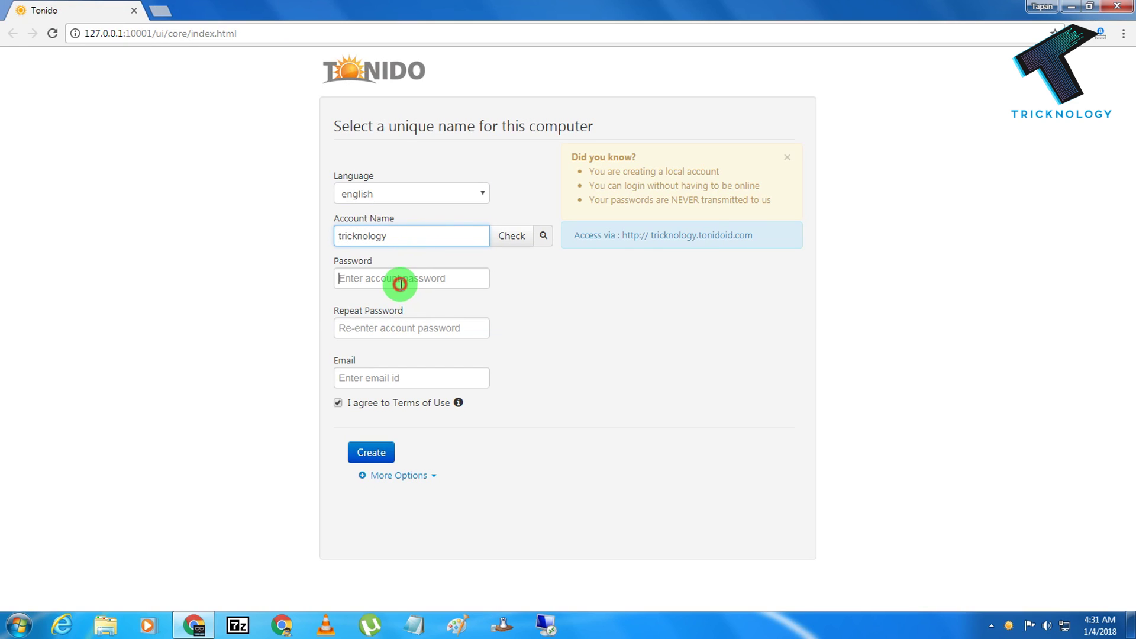
pyautogui.click(401, 284)
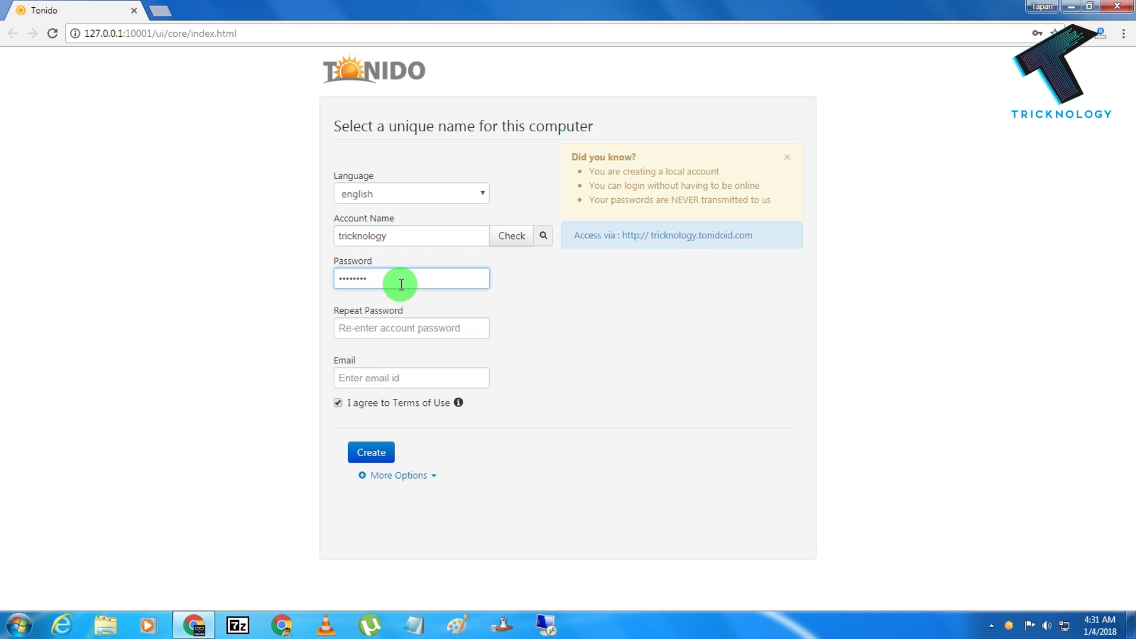
pyautogui.click(397, 331)
pyautogui.write('•••••••')
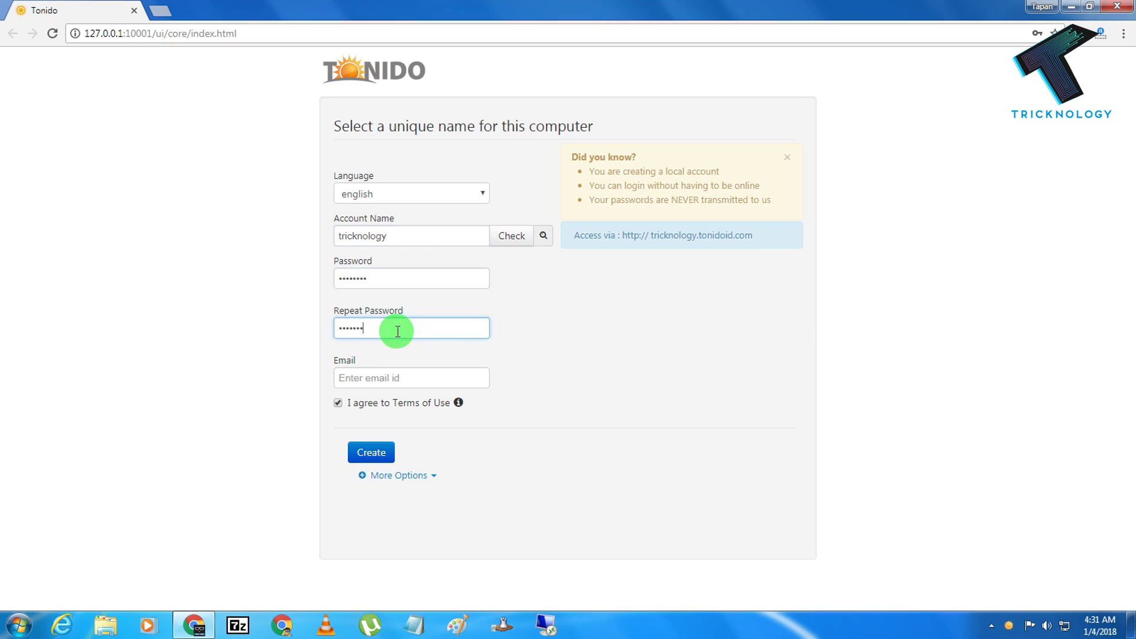
pyautogui.write('•')
pyautogui.click(416, 380)
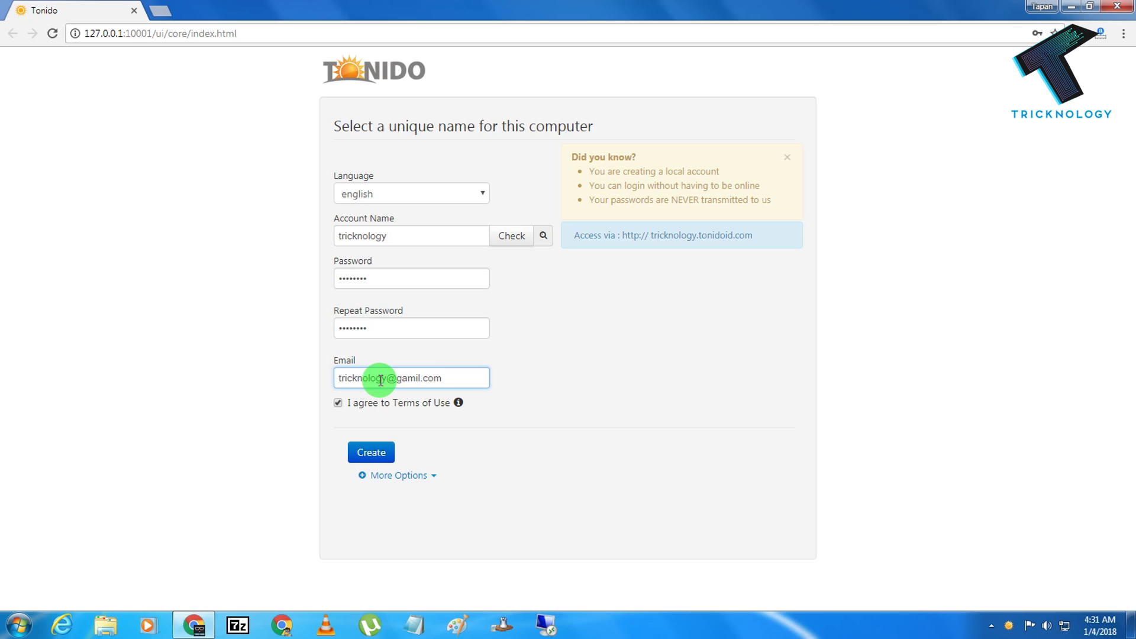
pyautogui.click(538, 432)
pyautogui.click(412, 380)
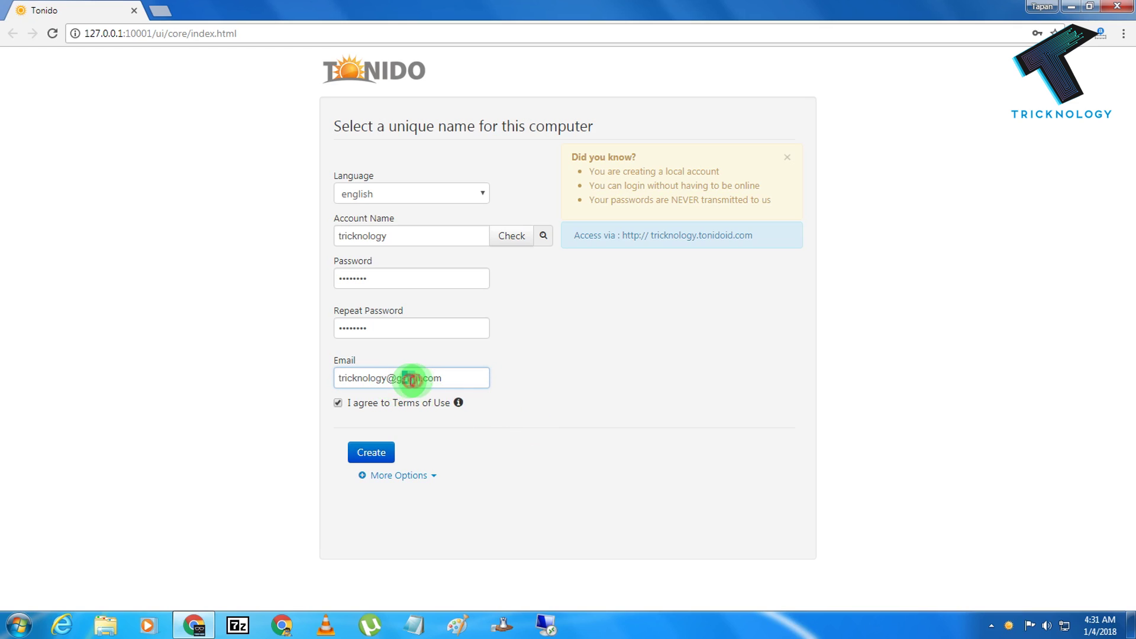
pyautogui.moveTo(403, 379); pyautogui.dragTo(426, 379)
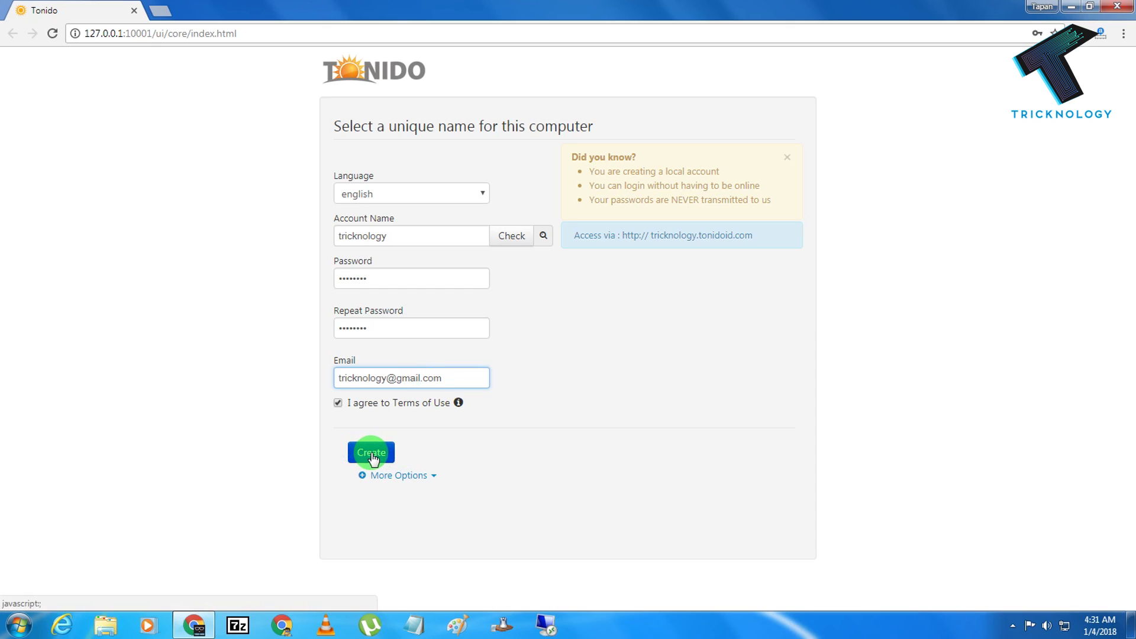
pyautogui.click(363, 454)
# After the ID-in-use error, append 123 to the account name and create the account
pyautogui.moveTo(567, 234); pyautogui.dragTo(719, 235)
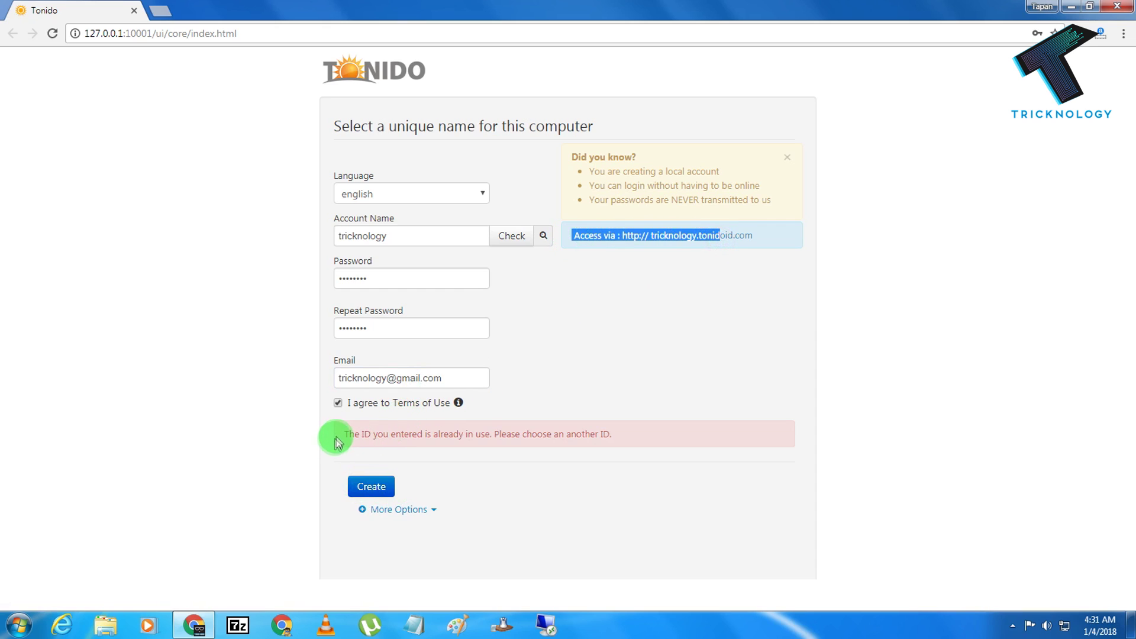
pyautogui.moveTo(343, 434); pyautogui.dragTo(608, 432)
pyautogui.moveTo(456, 237); pyautogui.dragTo(316, 238)
pyautogui.click(418, 233)
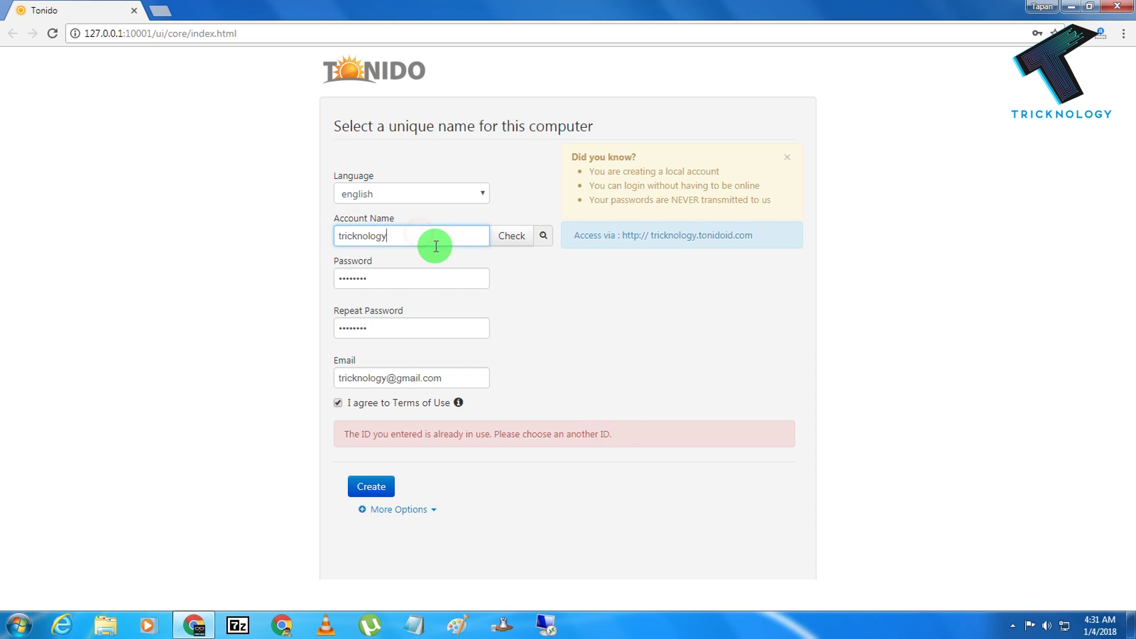
pyautogui.click(386, 485)
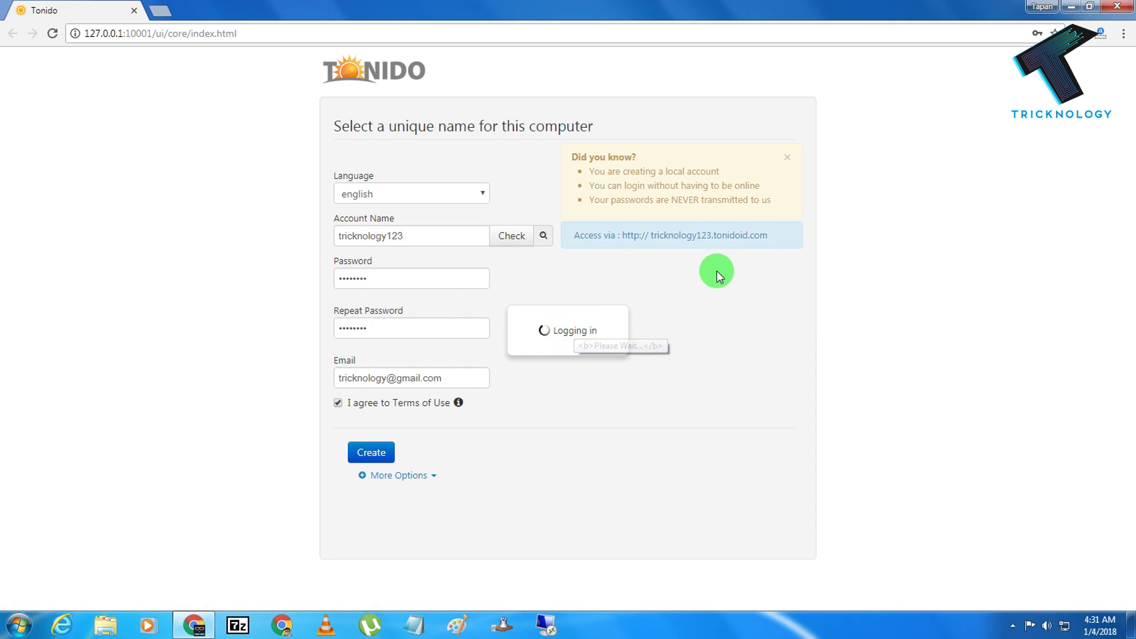
pyautogui.moveTo(775, 242); pyautogui.dragTo(632, 234)
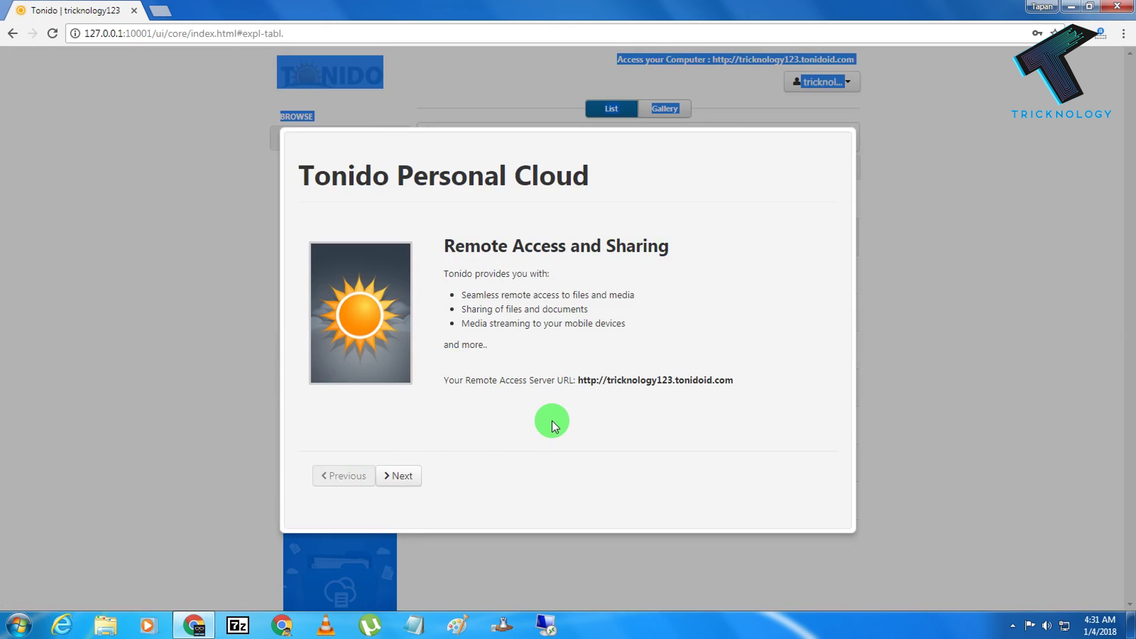
# Copy the Remote Access Server URL and paste it into Notepad
pyautogui.moveTo(580, 377); pyautogui.dragTo(610, 379)
pyautogui.hotkey('ctrl', 'c')
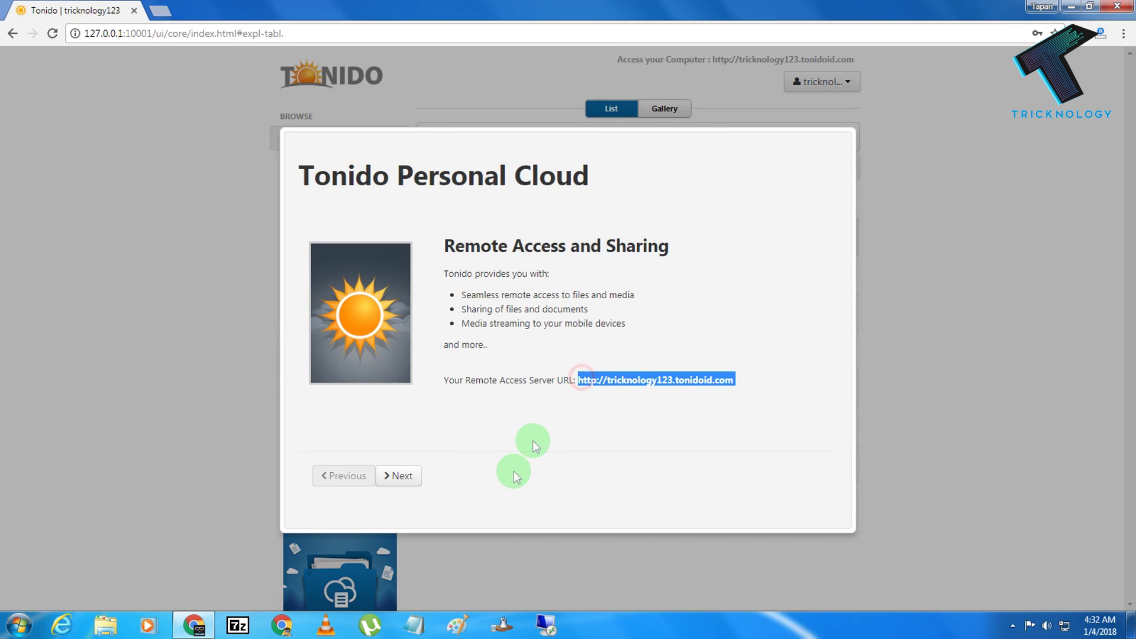
pyautogui.click(420, 631)
pyautogui.hotkey('ctrl', 'v')
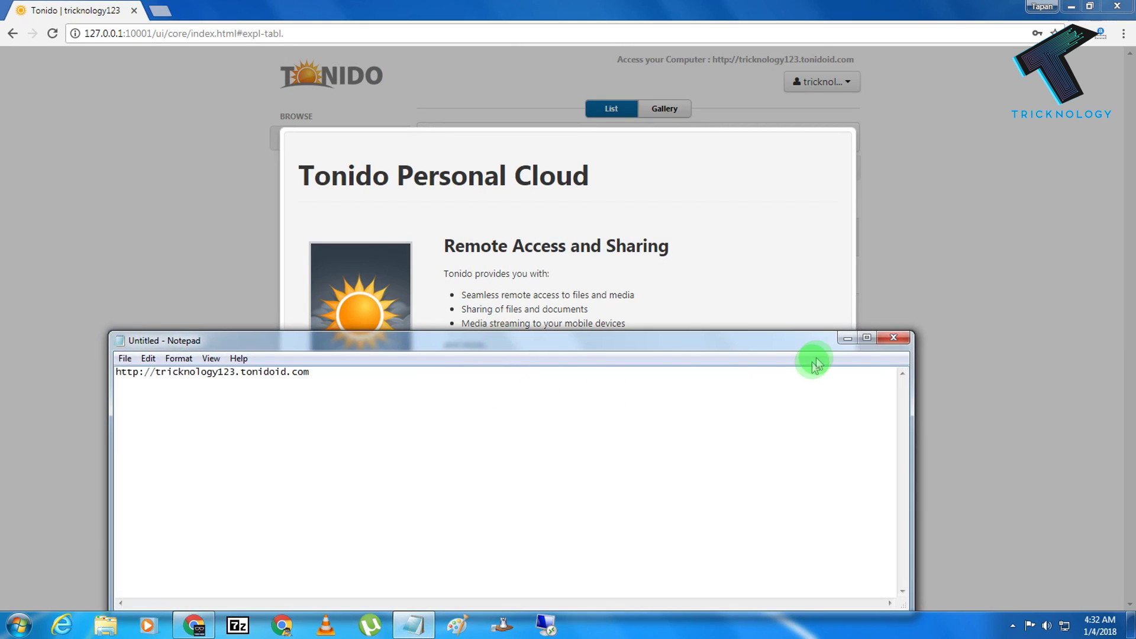
pyautogui.click(848, 339)
# Keep remote access to all folders in the setup wizard and continue
pyautogui.click(402, 481)
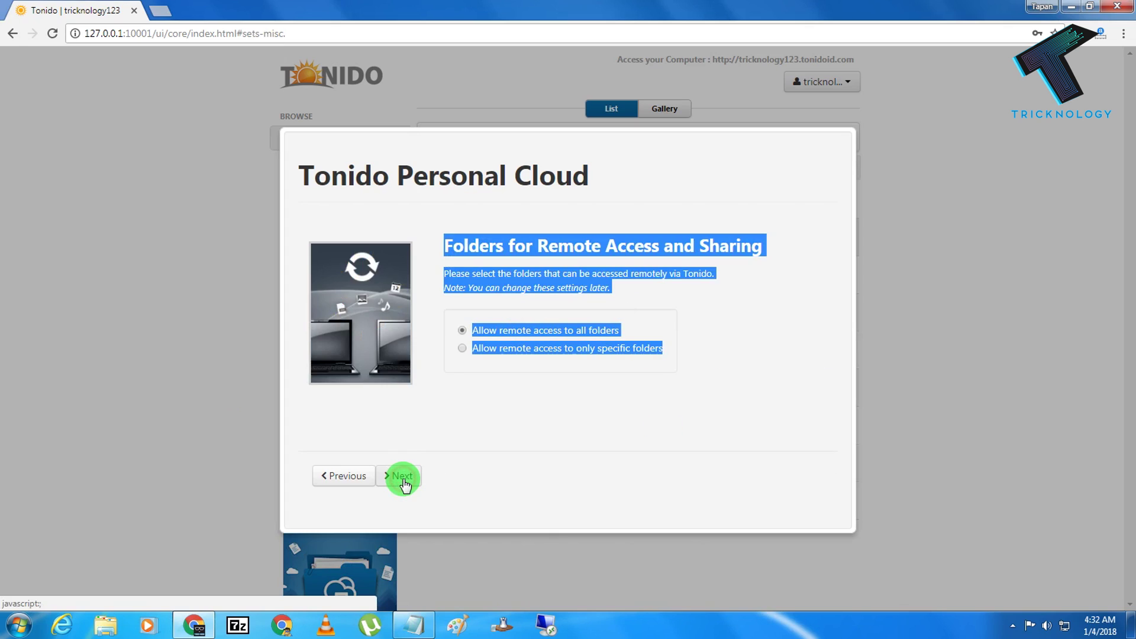
pyautogui.click(535, 382)
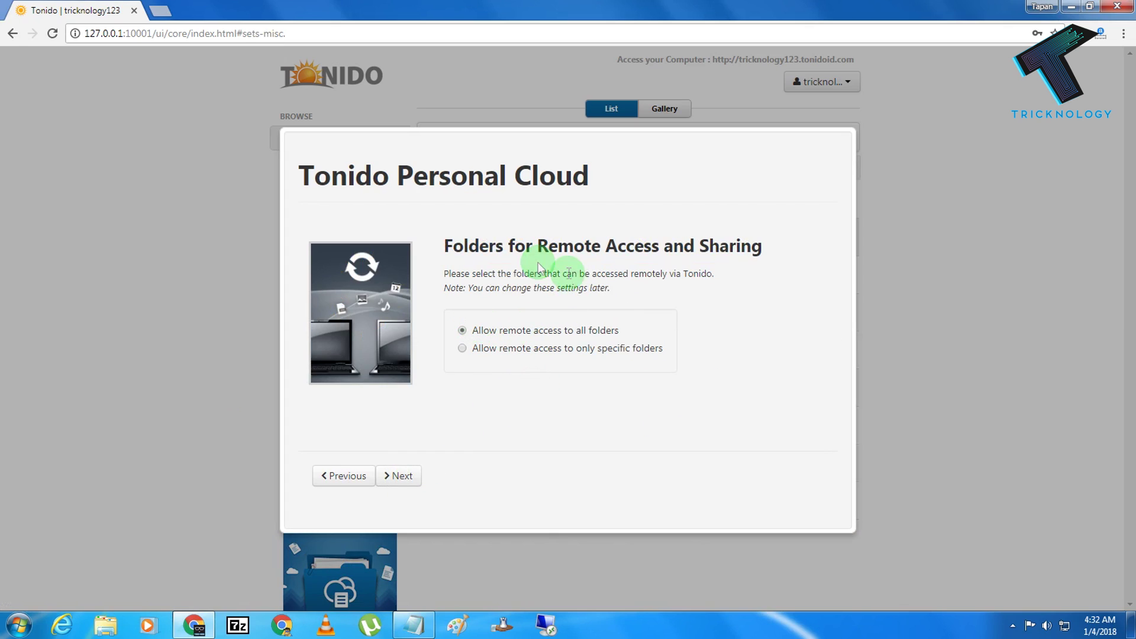
pyautogui.moveTo(453, 247); pyautogui.dragTo(735, 275)
pyautogui.click(473, 339)
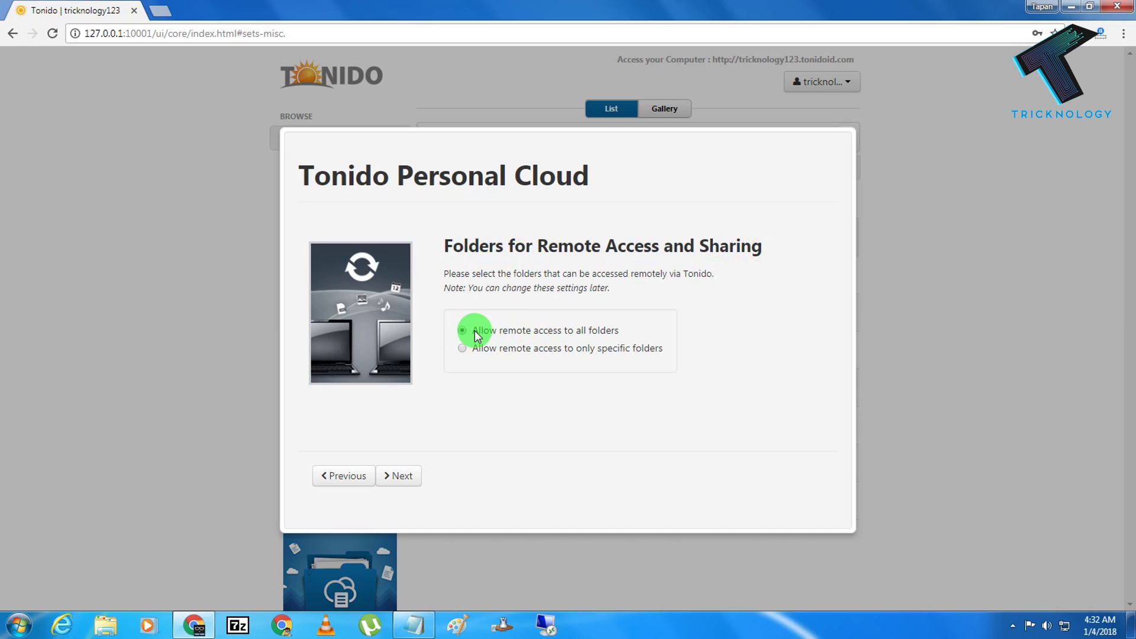
pyautogui.moveTo(478, 332); pyautogui.dragTo(634, 336)
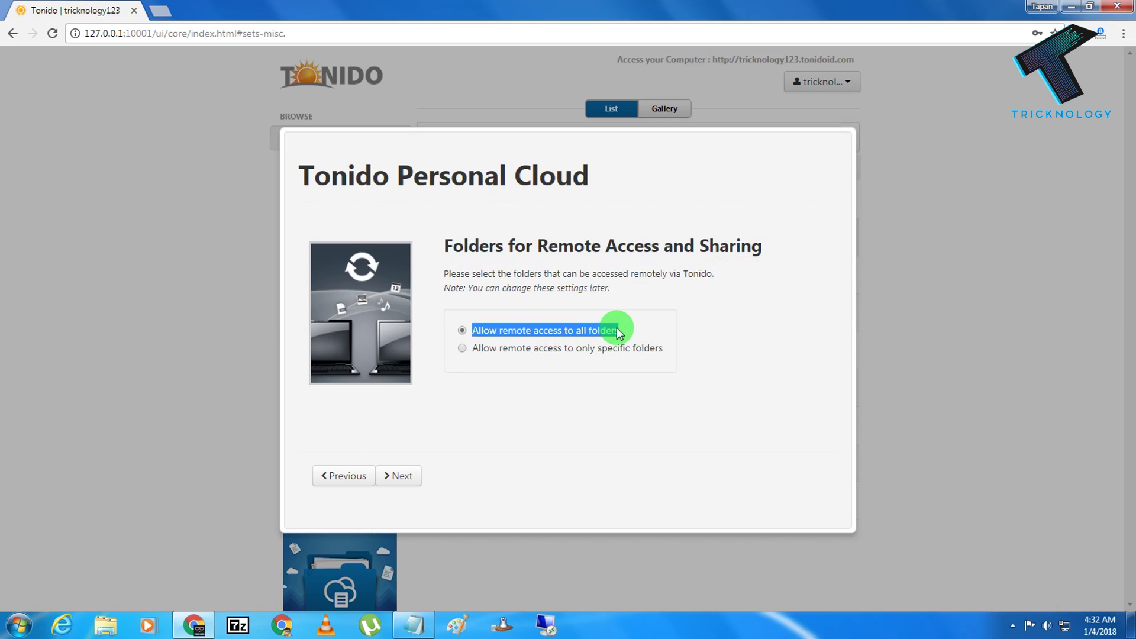
pyautogui.moveTo(519, 327); pyautogui.dragTo(472, 323)
pyautogui.click(405, 485)
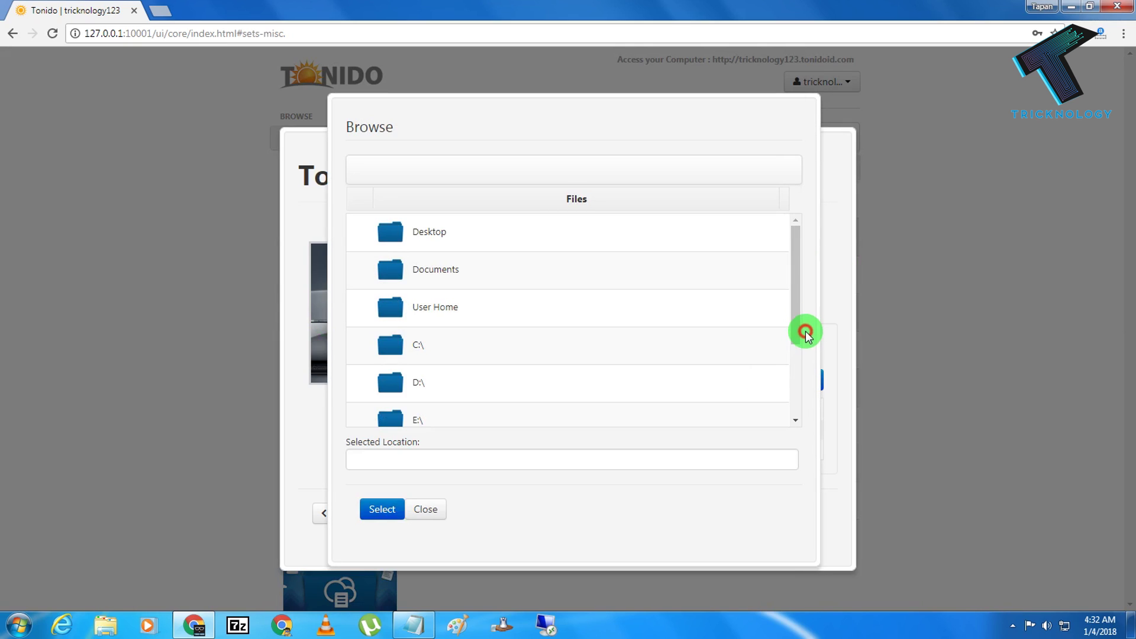
# Add the H:\ drive to the media folders to index and close the wizard
pyautogui.moveTo(800, 311); pyautogui.dragTo(800, 367)
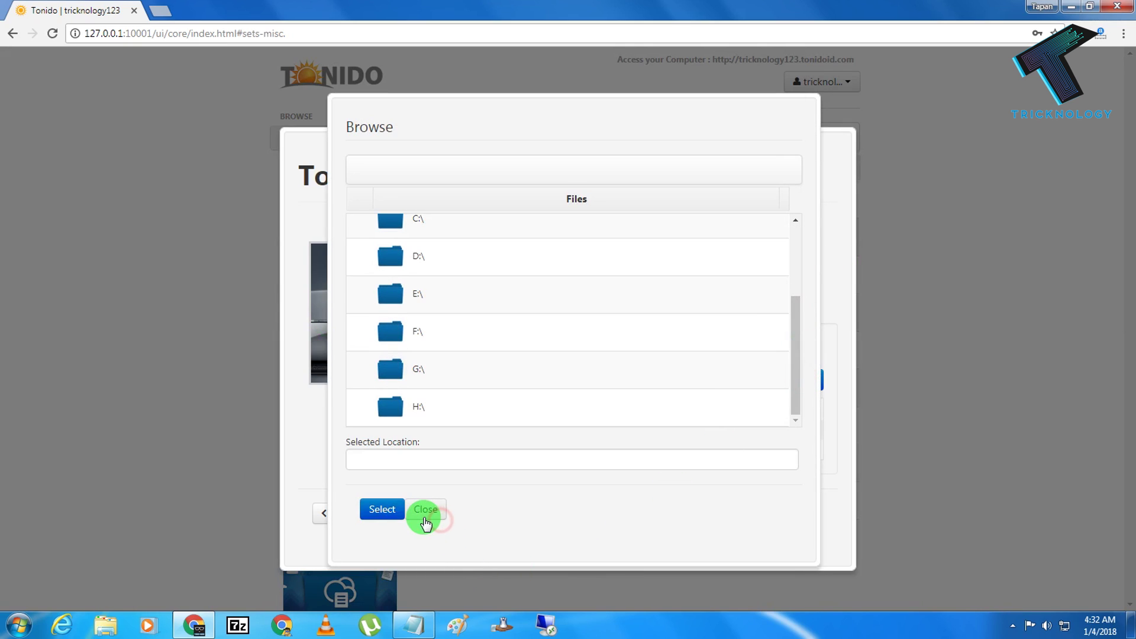
pyautogui.click(469, 414)
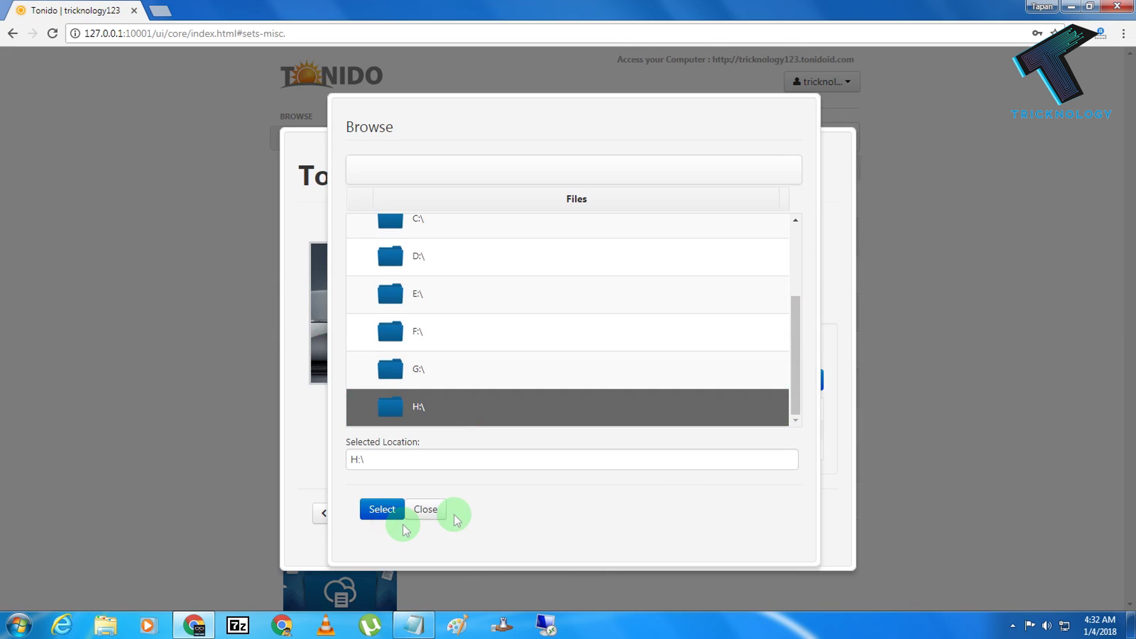
pyautogui.click(385, 510)
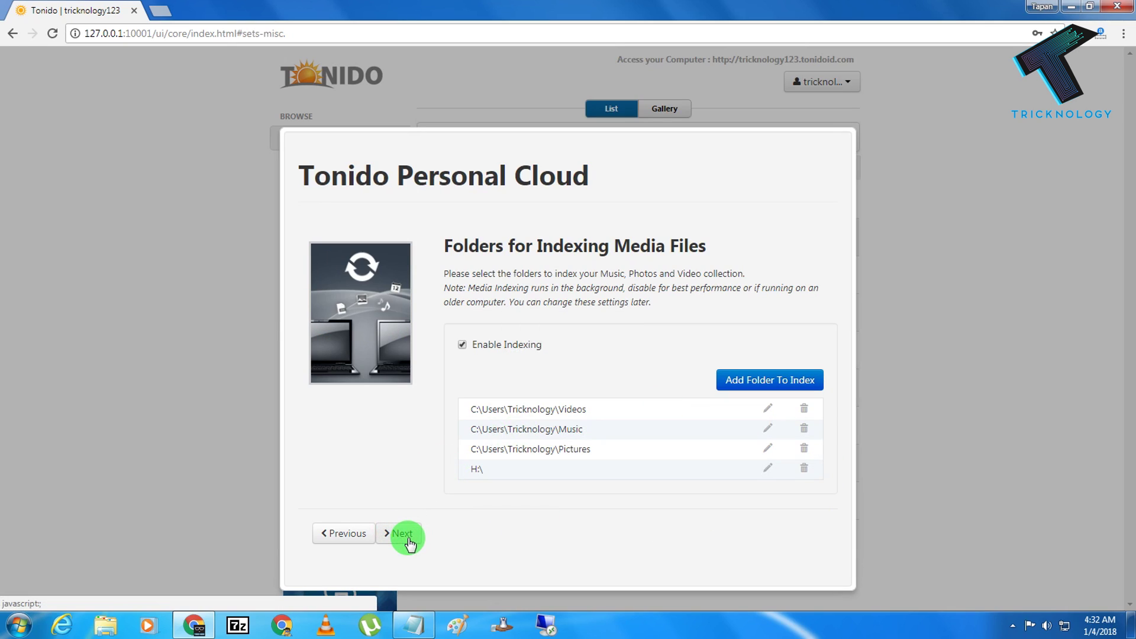
pyautogui.click(407, 538)
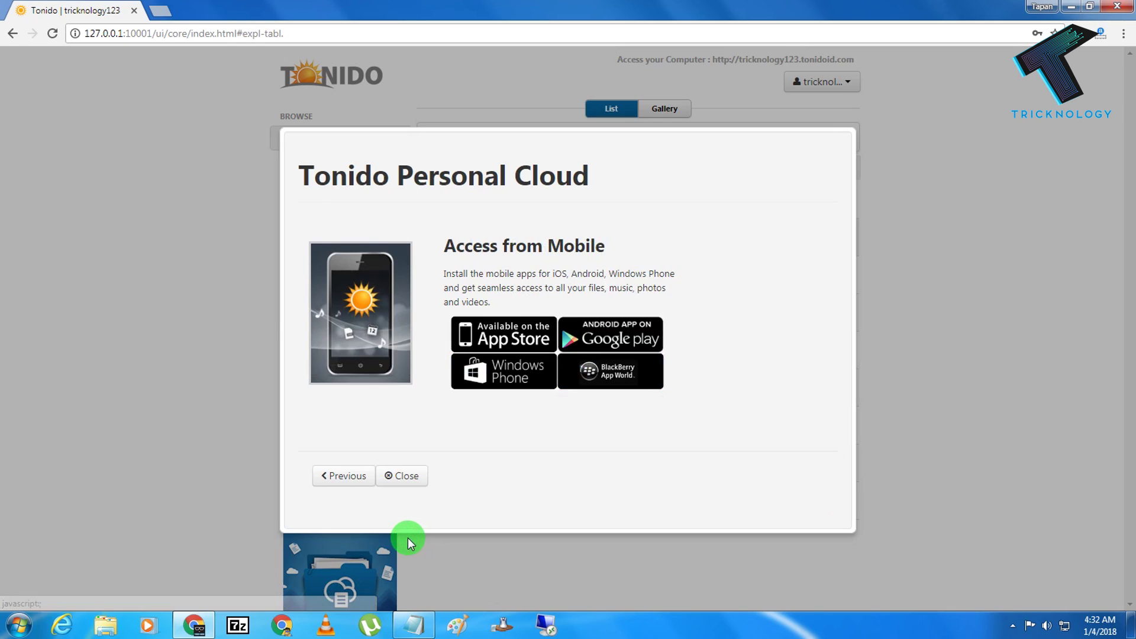
pyautogui.click(410, 478)
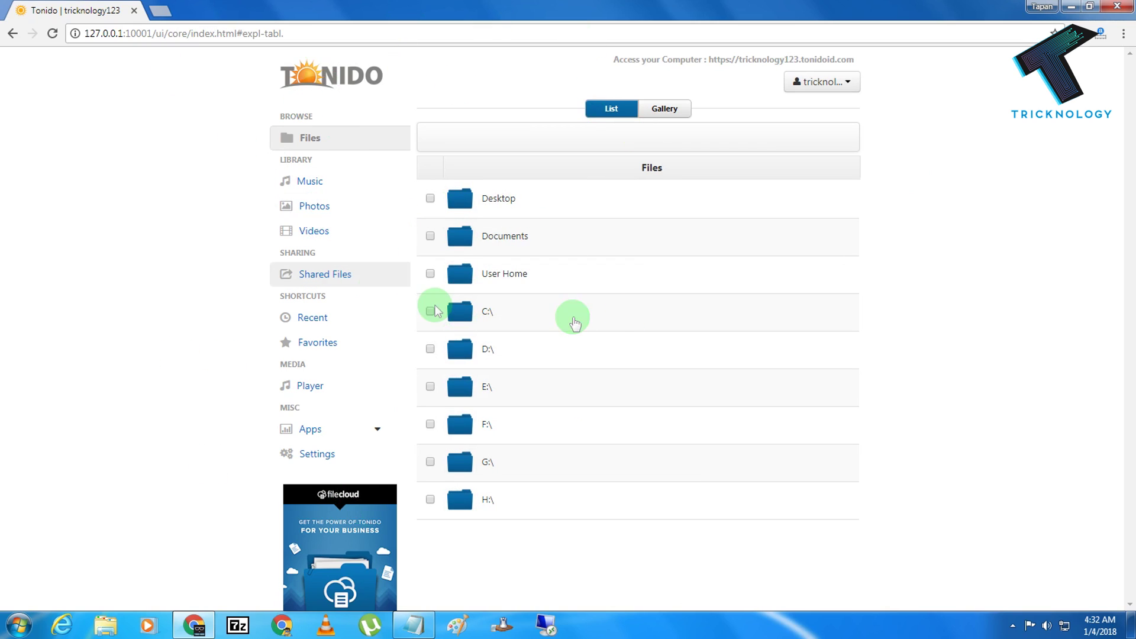
# Select the saved Tonido URL in Notepad to copy it
pyautogui.moveTo(866, 64); pyautogui.dragTo(718, 55)
pyautogui.click(712, 55)
pyautogui.click(414, 627)
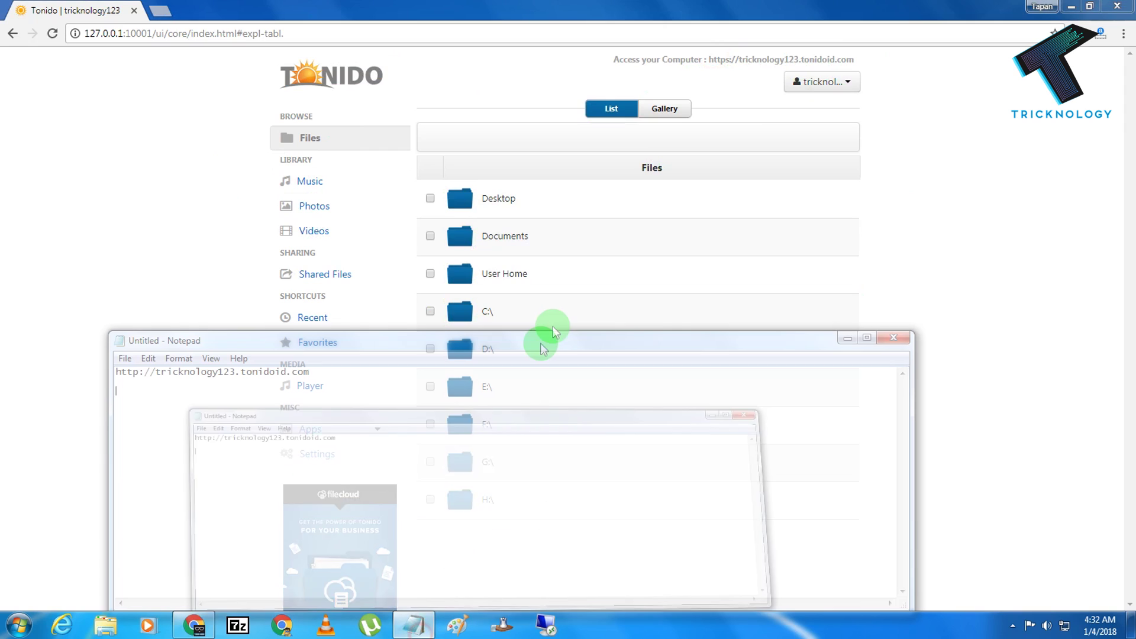
pyautogui.moveTo(353, 362); pyautogui.dragTo(67, 348)
pyautogui.hotkey('ctrl', 'c')
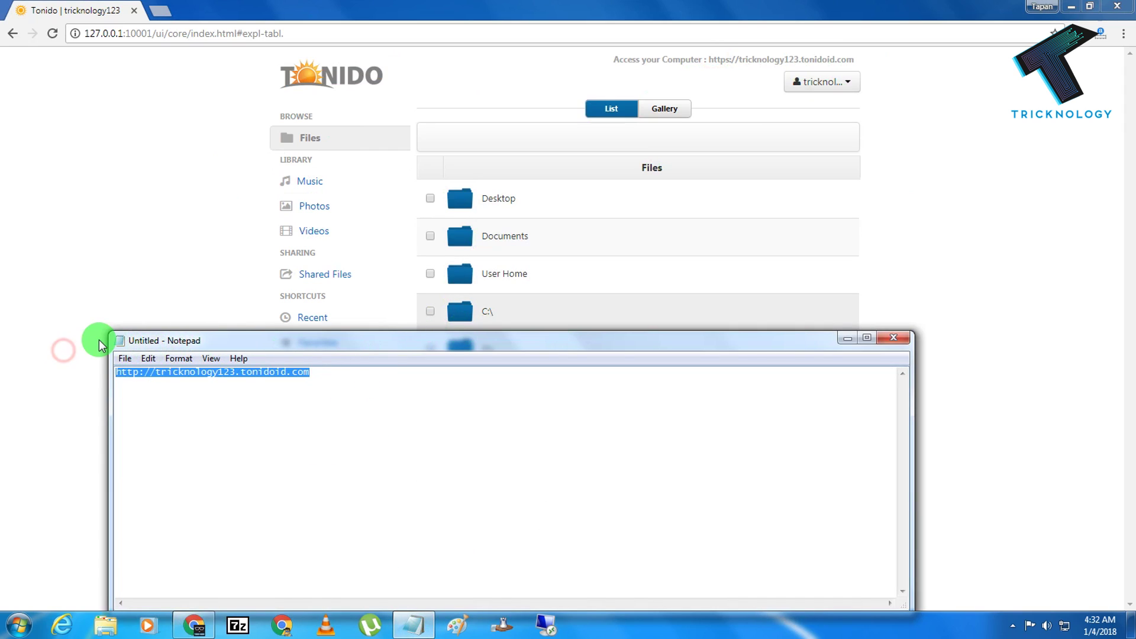
# Connect Remote Desktop to 13.126.193.142, trusting the connection and accepting the certificate
pyautogui.click(549, 628)
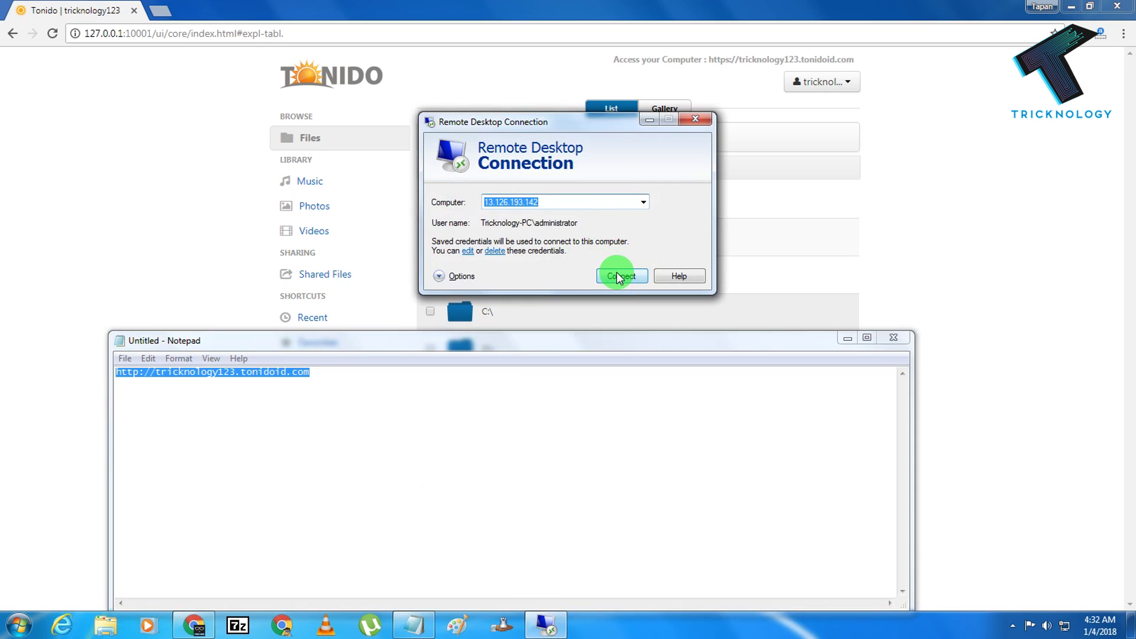
pyautogui.click(619, 277)
pyautogui.click(645, 276)
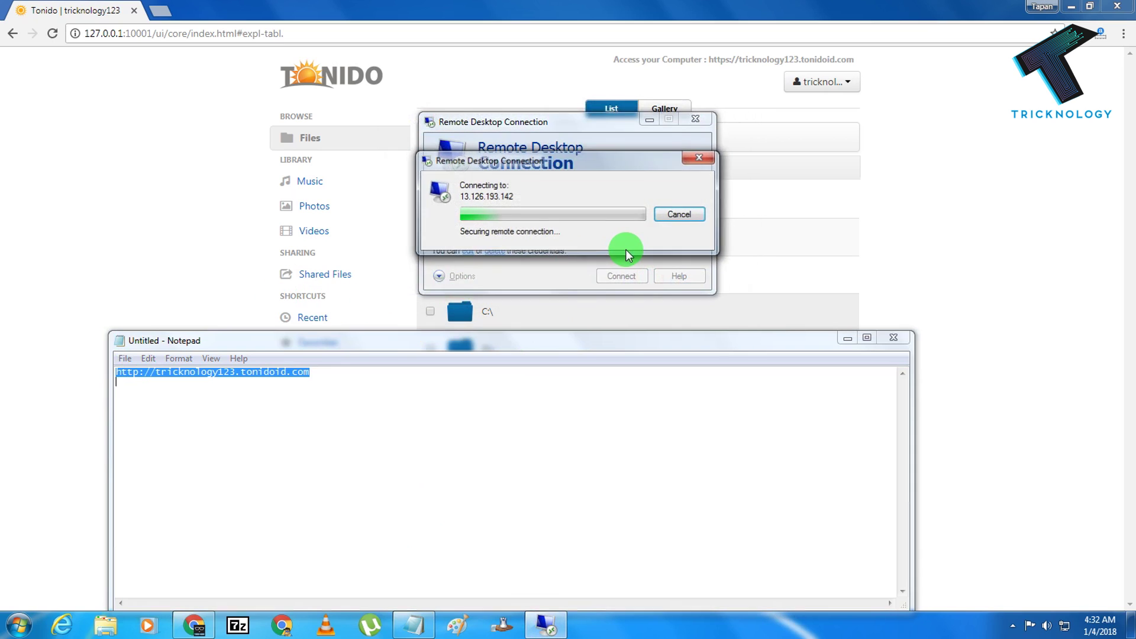
pyautogui.click(623, 328)
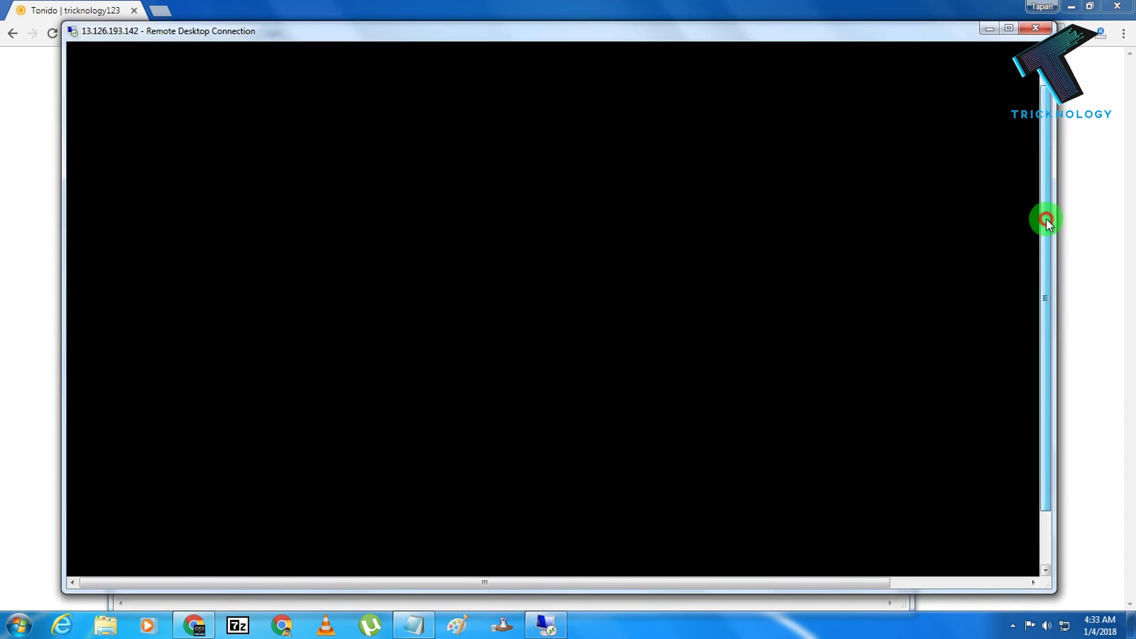
# Launch Chrome on the remote machine and load the pasted Tonido URL
pyautogui.moveTo(1040, 218); pyautogui.dragTo(1029, 140)
pyautogui.click(86, 296)
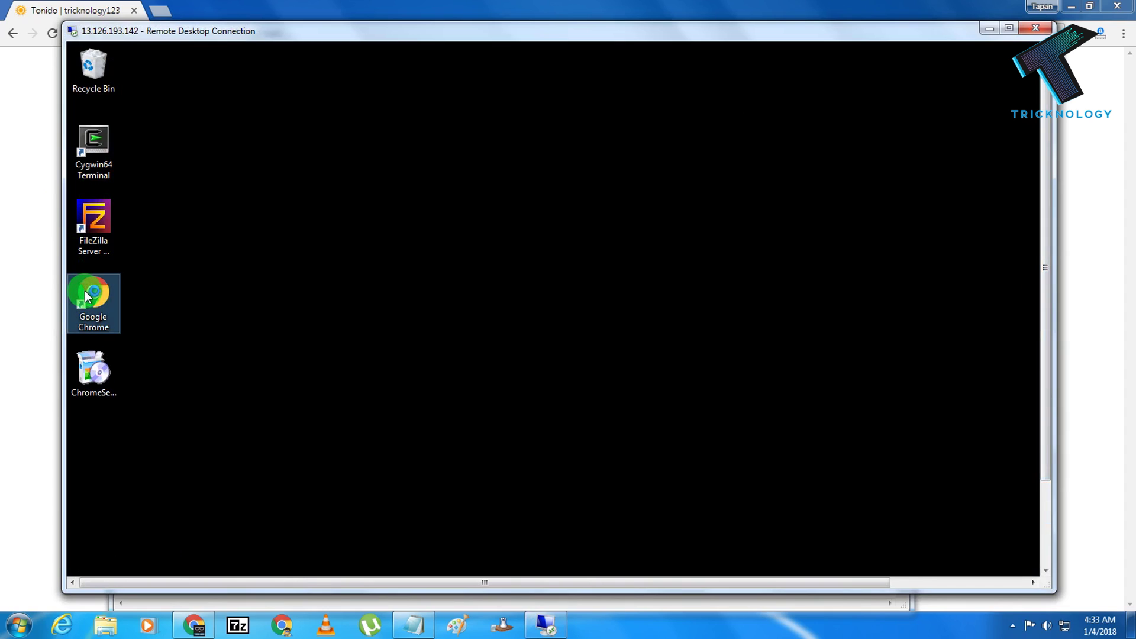
pyautogui.doubleClick(86, 296)
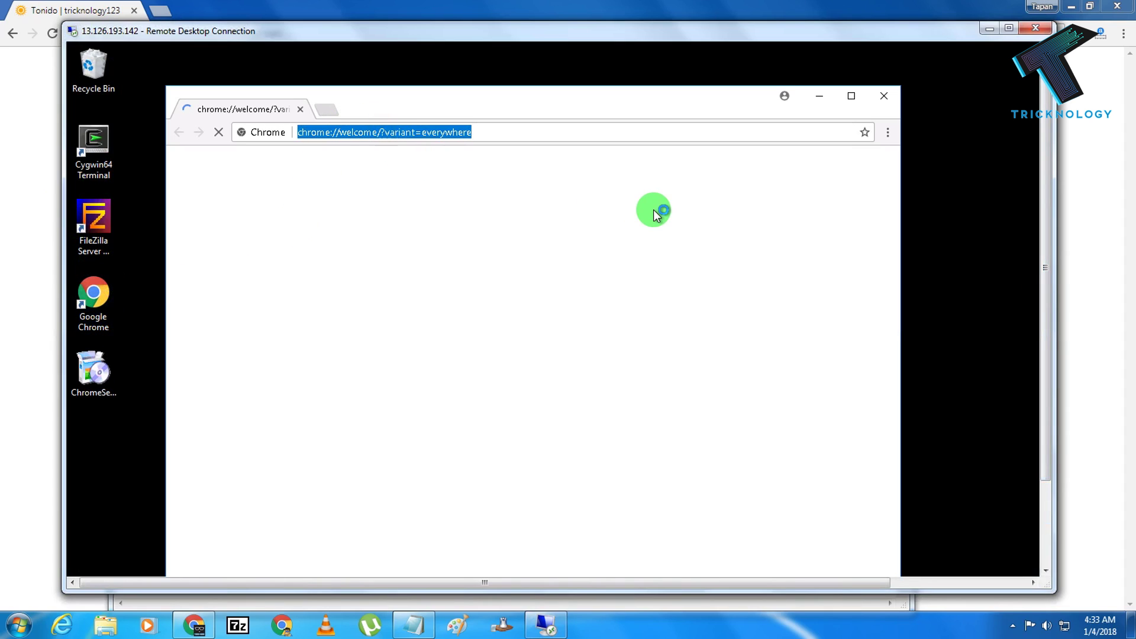
pyautogui.hotkey('ctrl', 'v')
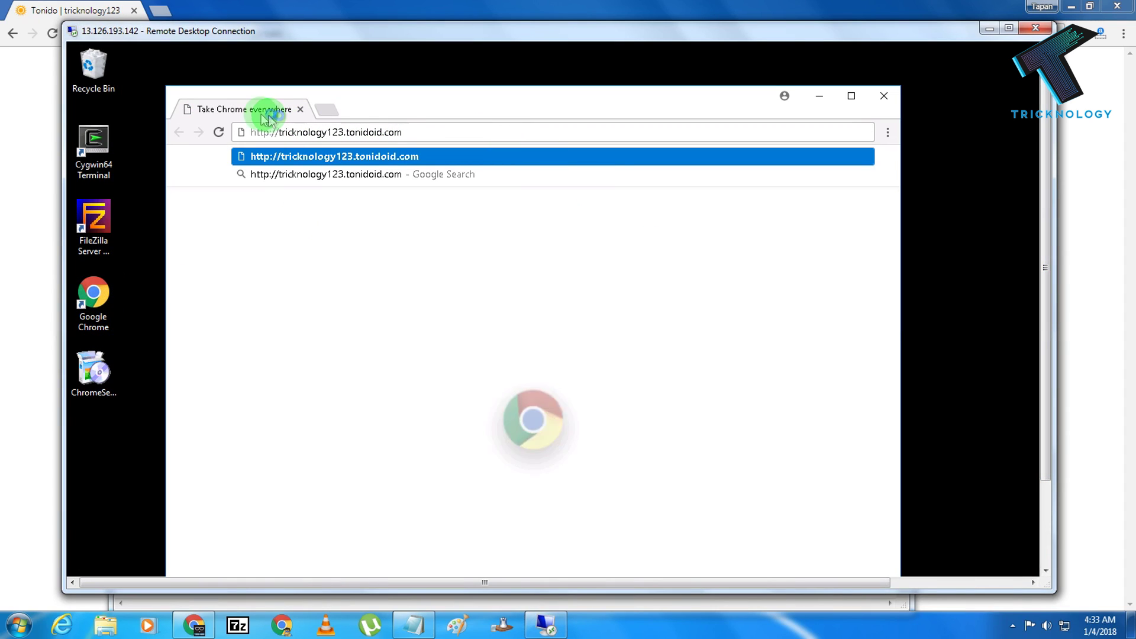
pyautogui.press('Return')
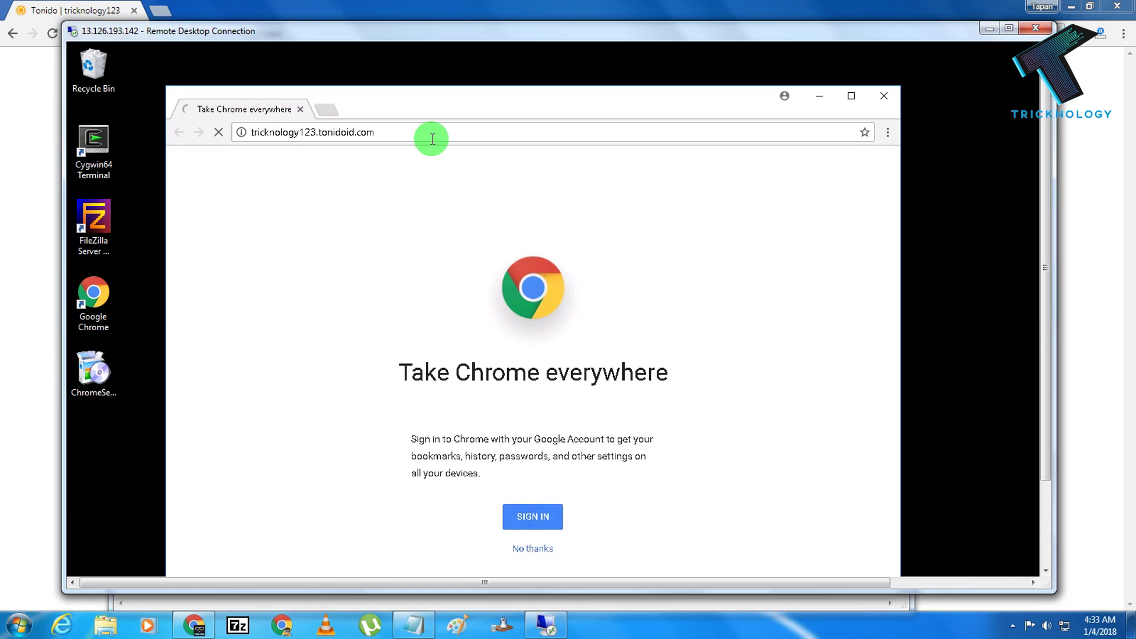
# Reposition and maximize, then restore the Remote Desktop window showing the Tonido login page
pyautogui.moveTo(512, 29); pyautogui.dragTo(652, 28)
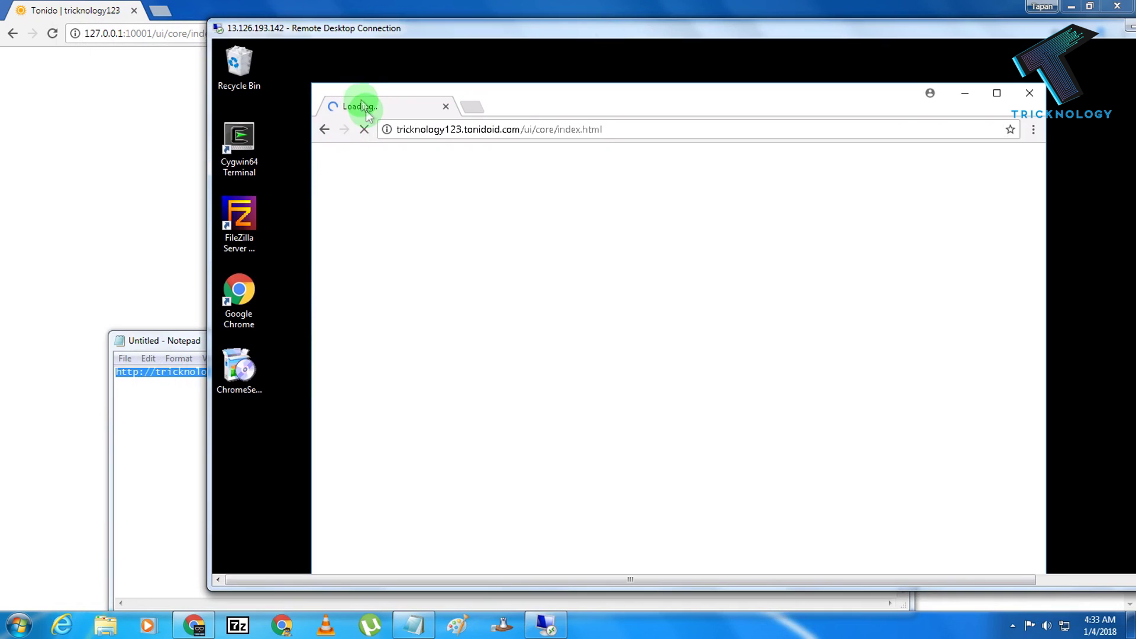
pyautogui.moveTo(469, 33); pyautogui.dragTo(423, 8)
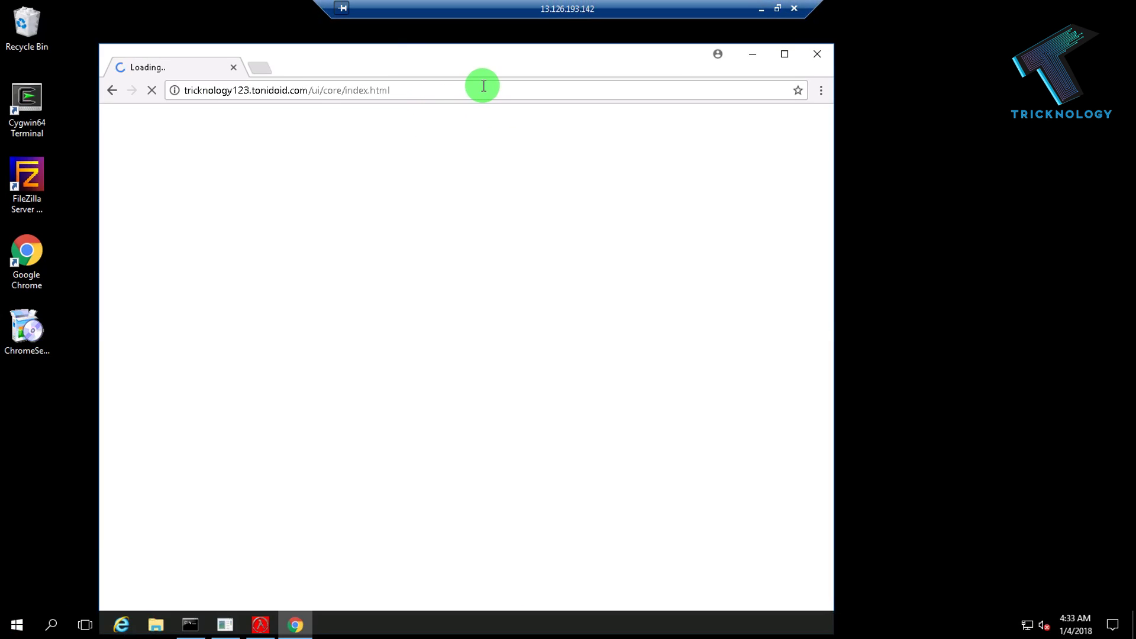
pyautogui.click(343, 95)
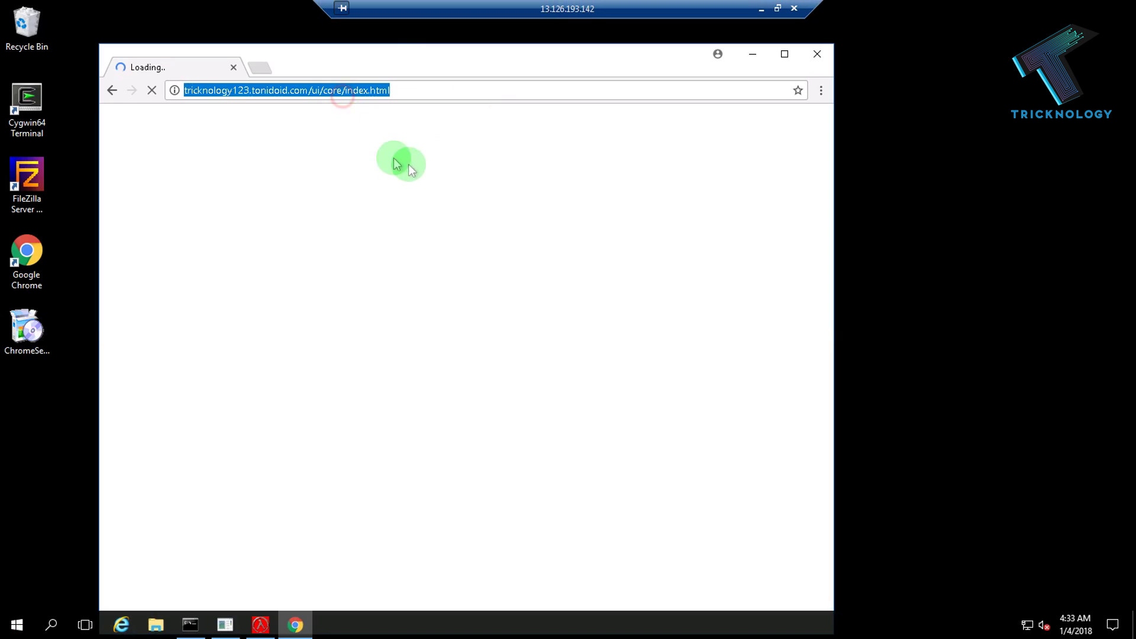
pyautogui.click(781, 9)
pyautogui.moveTo(532, 25); pyautogui.dragTo(512, 37)
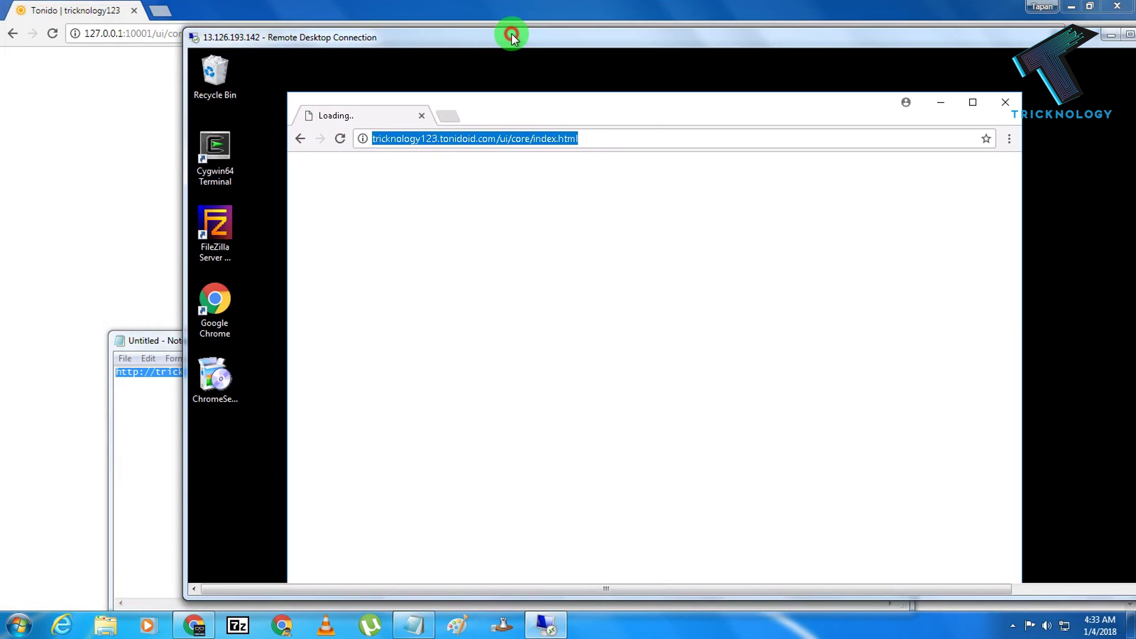
pyautogui.doubleClick(567, 41)
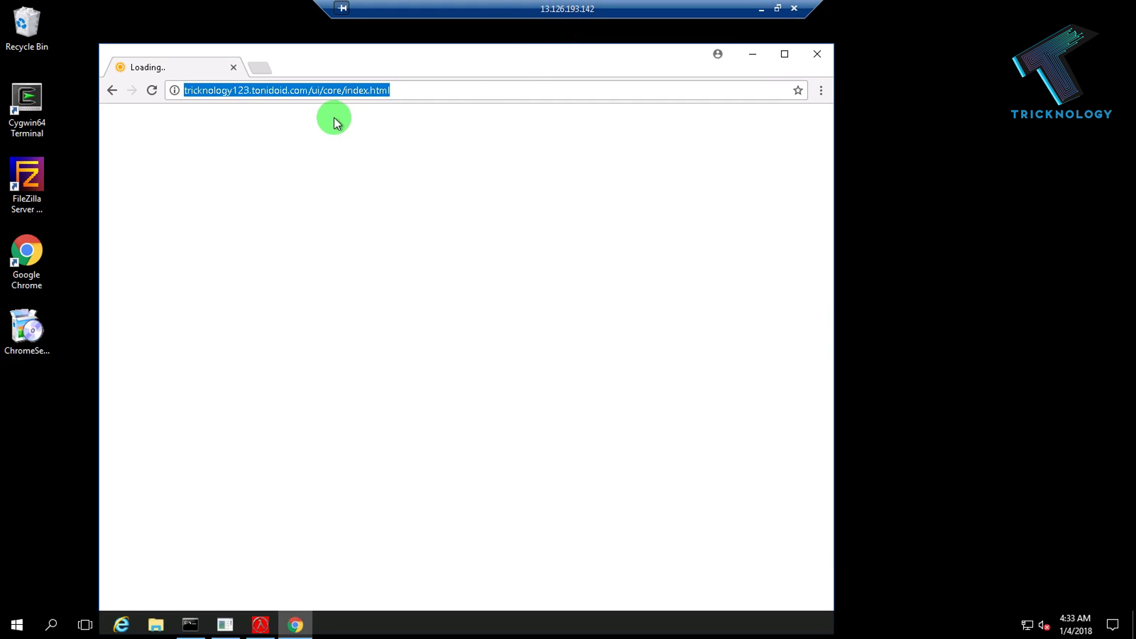
pyautogui.click(305, 91)
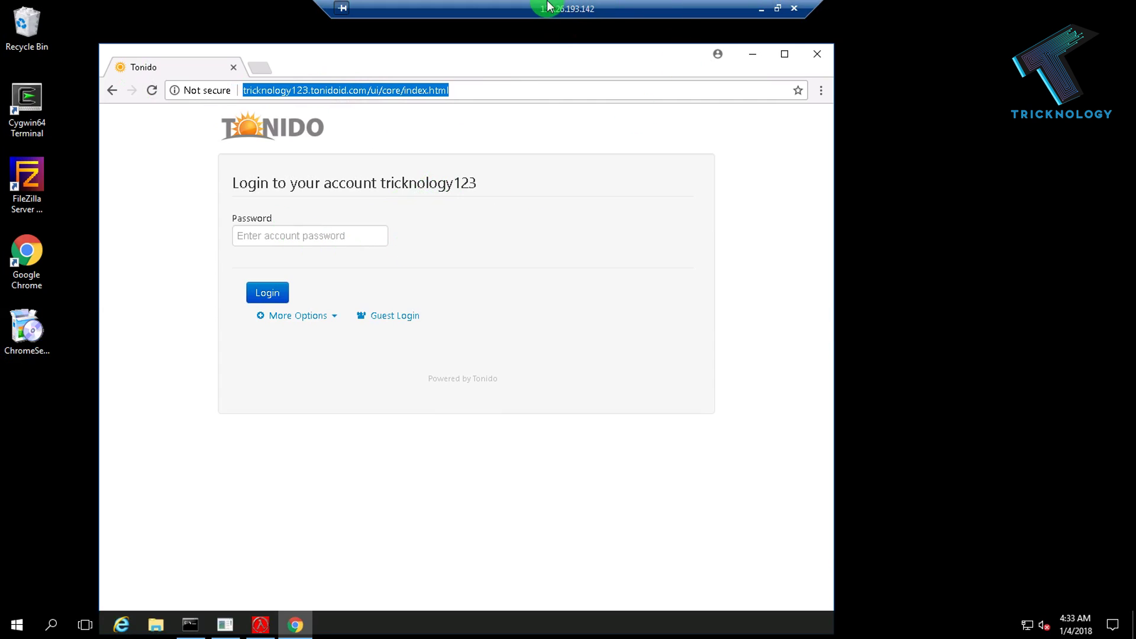
pyautogui.click(775, 9)
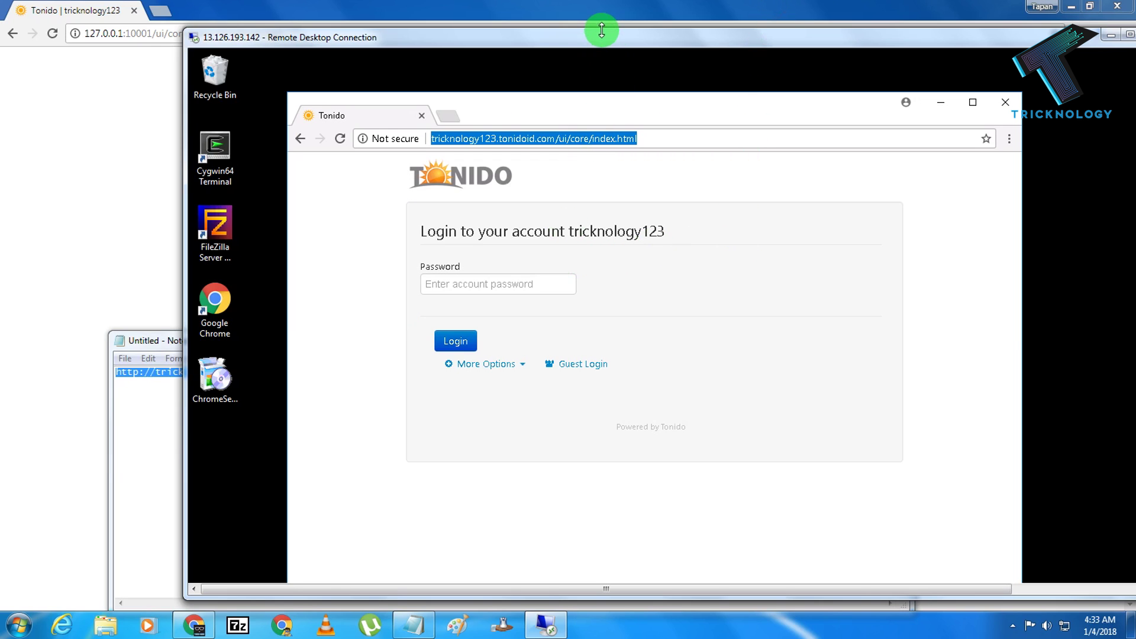
# Re-enter the account password in the remote Tonido login, retrying after the Invalid Password error
pyautogui.moveTo(597, 39); pyautogui.dragTo(534, 27)
pyautogui.click(401, 276)
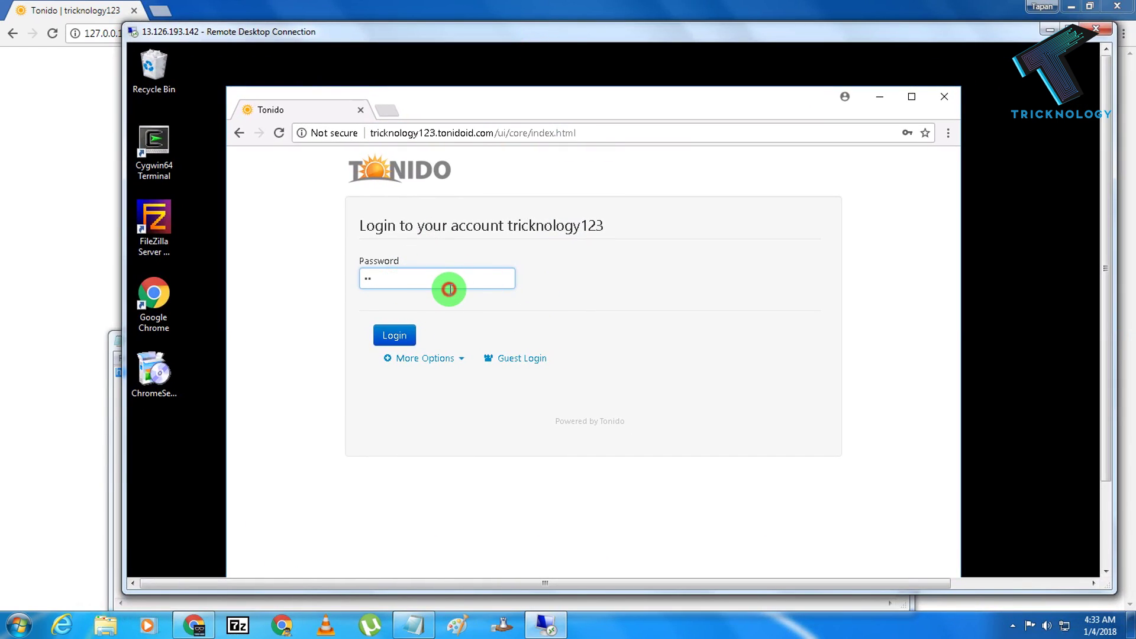
pyautogui.hotkey('ctrl', 'a')
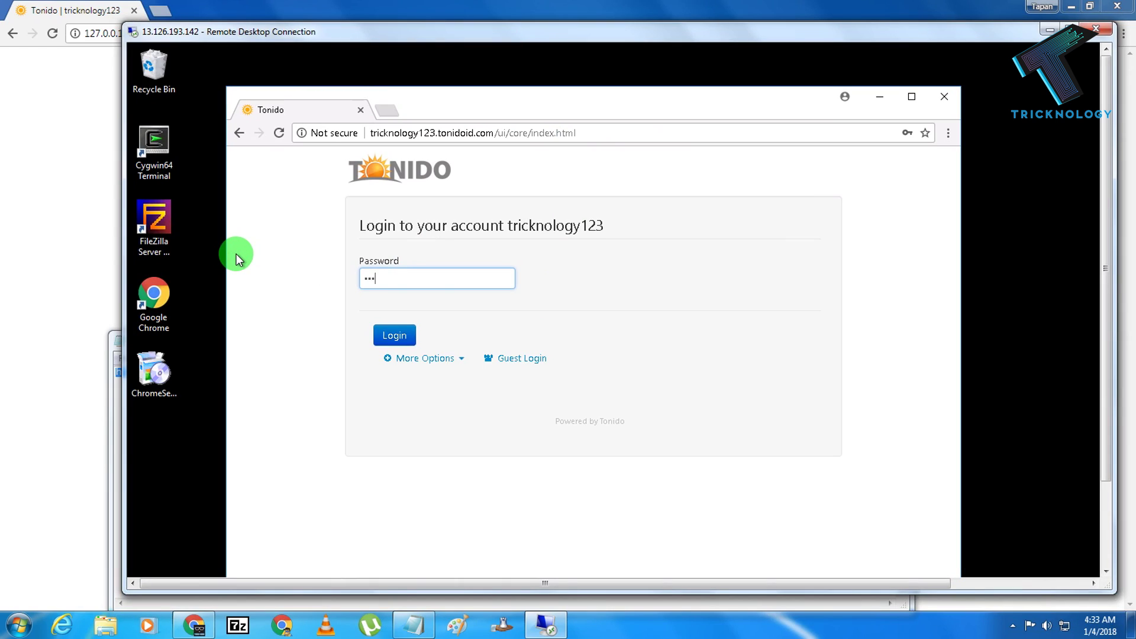
pyautogui.write('*')
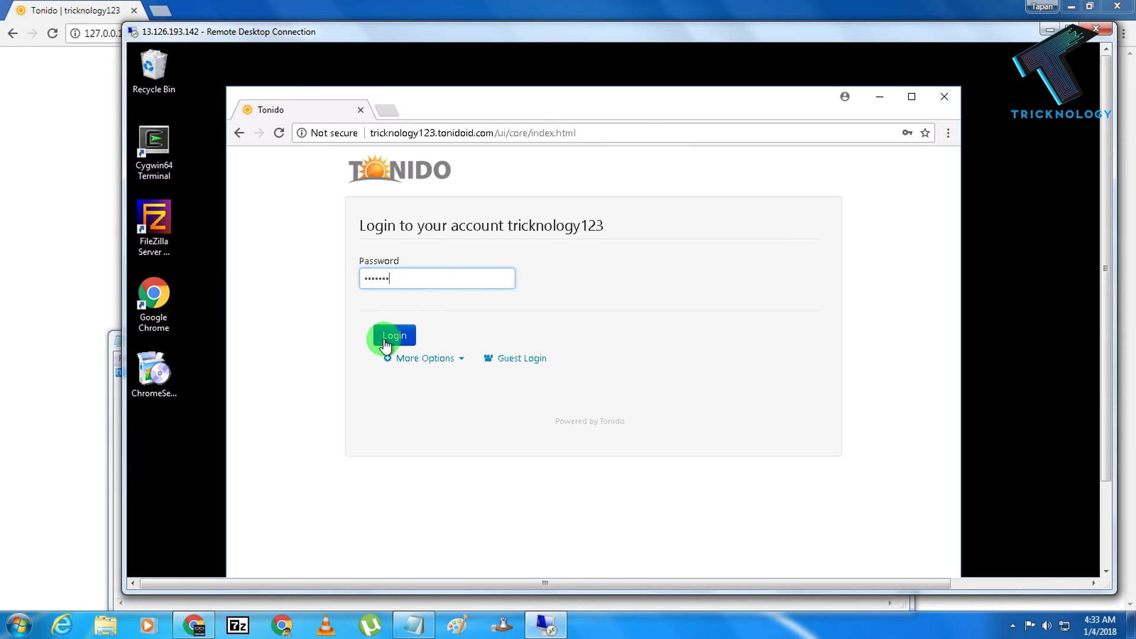
pyautogui.click(385, 341)
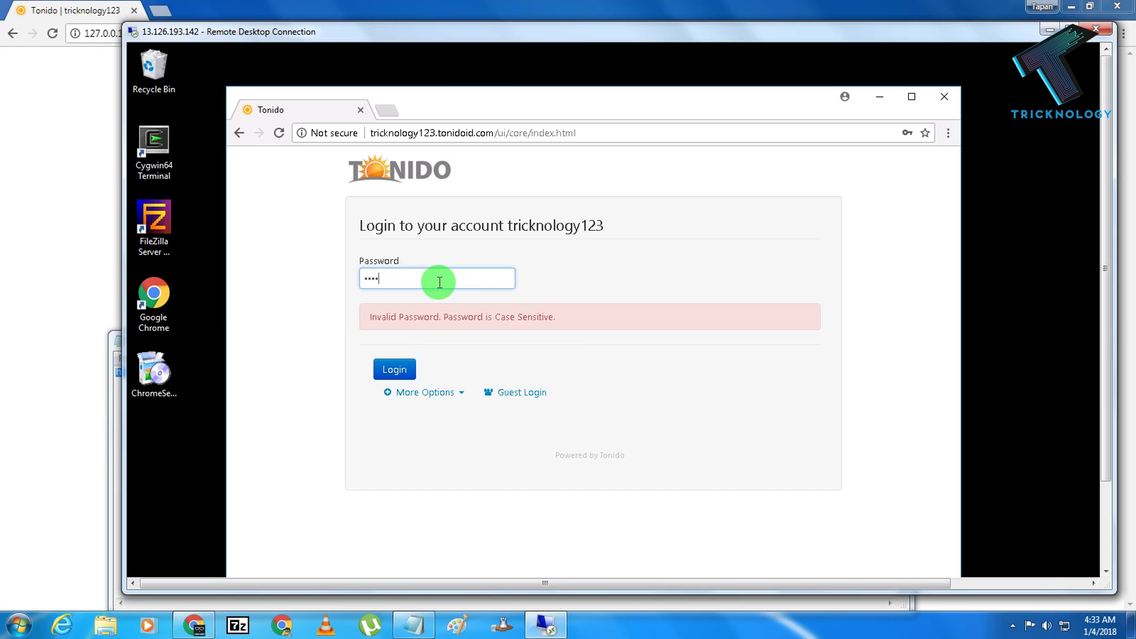
pyautogui.write('***')
pyautogui.click(404, 368)
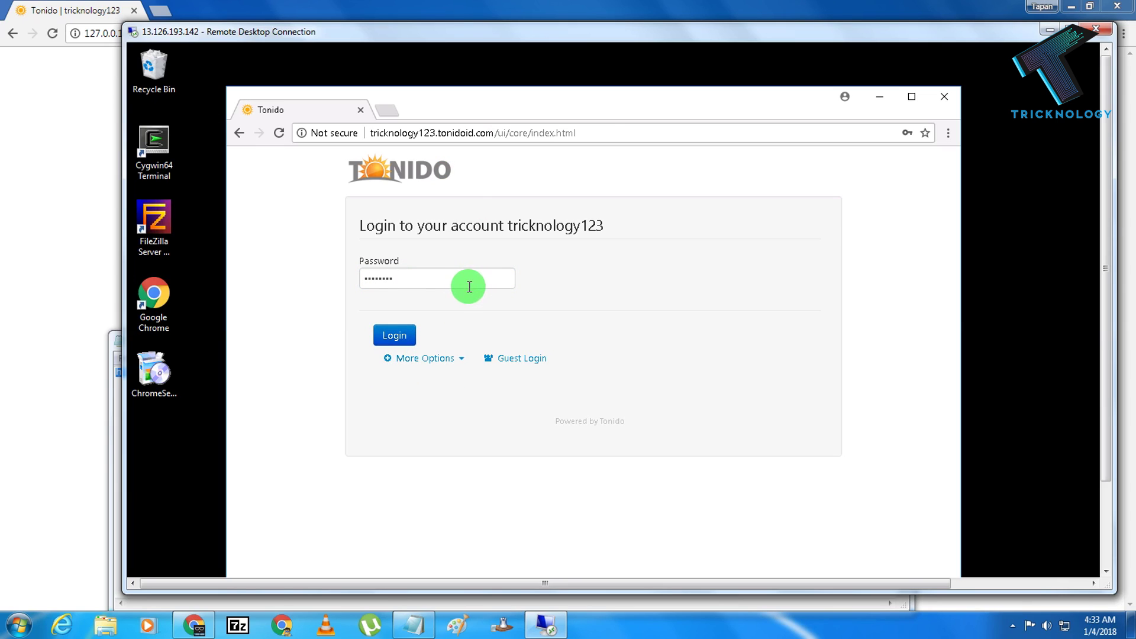
pyautogui.moveTo(562, 33); pyautogui.dragTo(590, 20)
pyautogui.moveTo(1127, 178); pyautogui.dragTo(1122, 225)
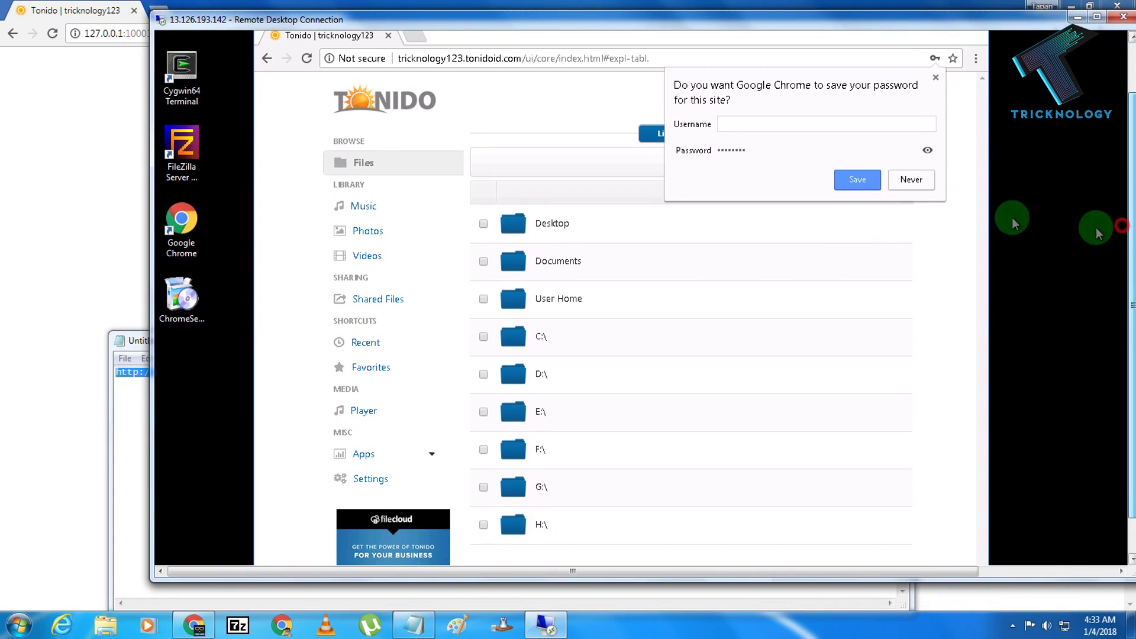
# Dismiss the save-password prompt and open Documents in the remote Tonido file list
pyautogui.click(570, 272)
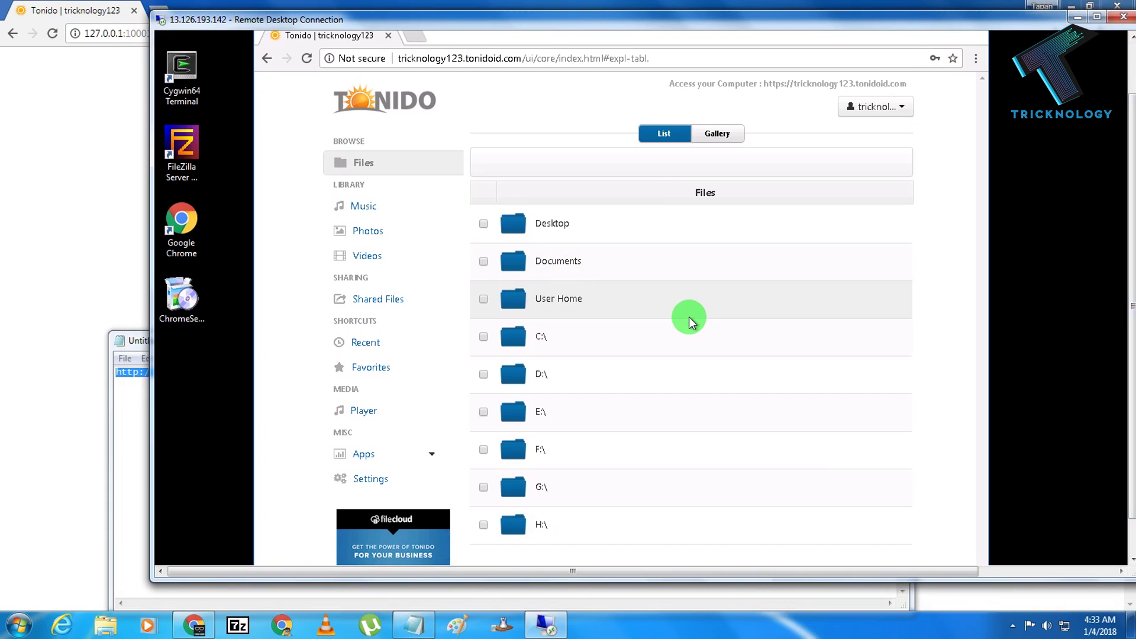
pyautogui.doubleClick(603, 272)
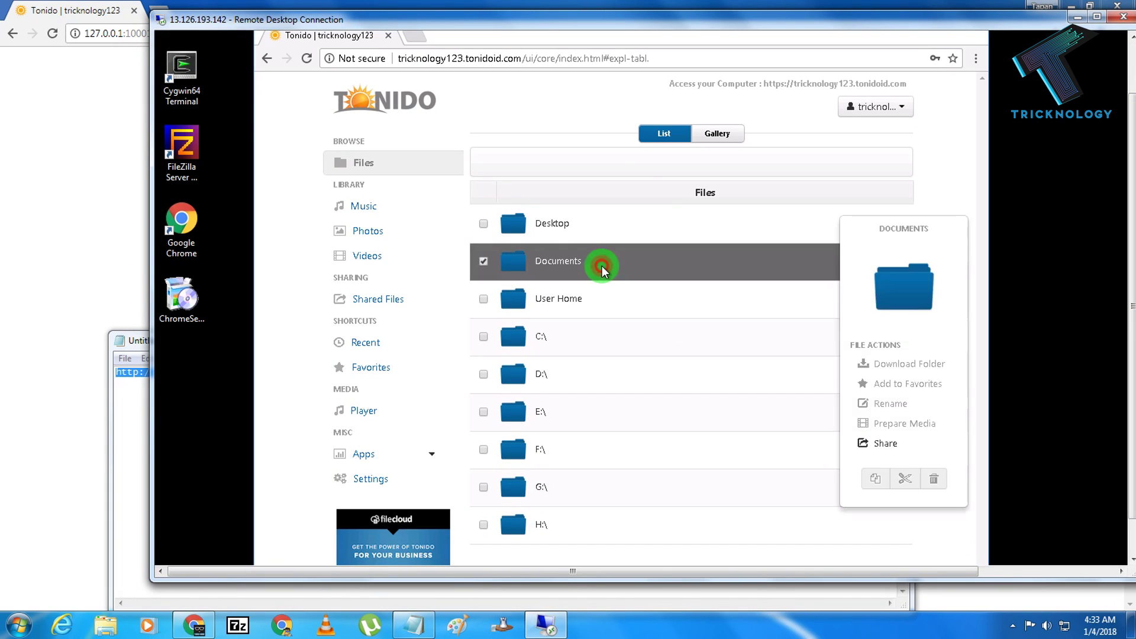
pyautogui.doubleClick(578, 264)
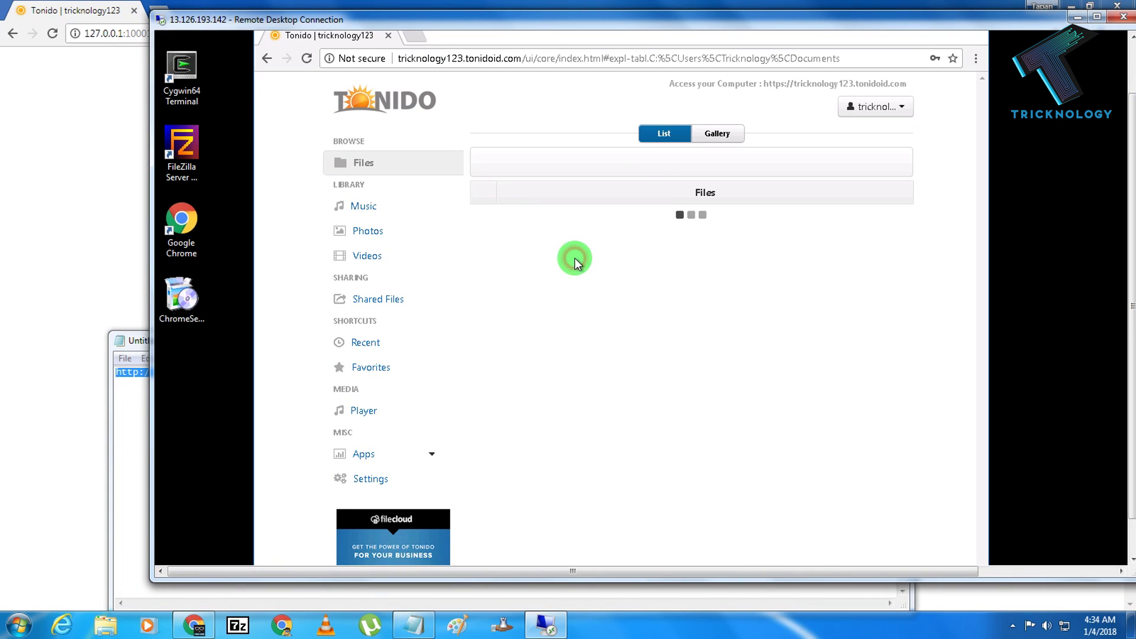
# Compare with the local Documents library in Explorer, then return to local Tonido
pyautogui.click(106, 626)
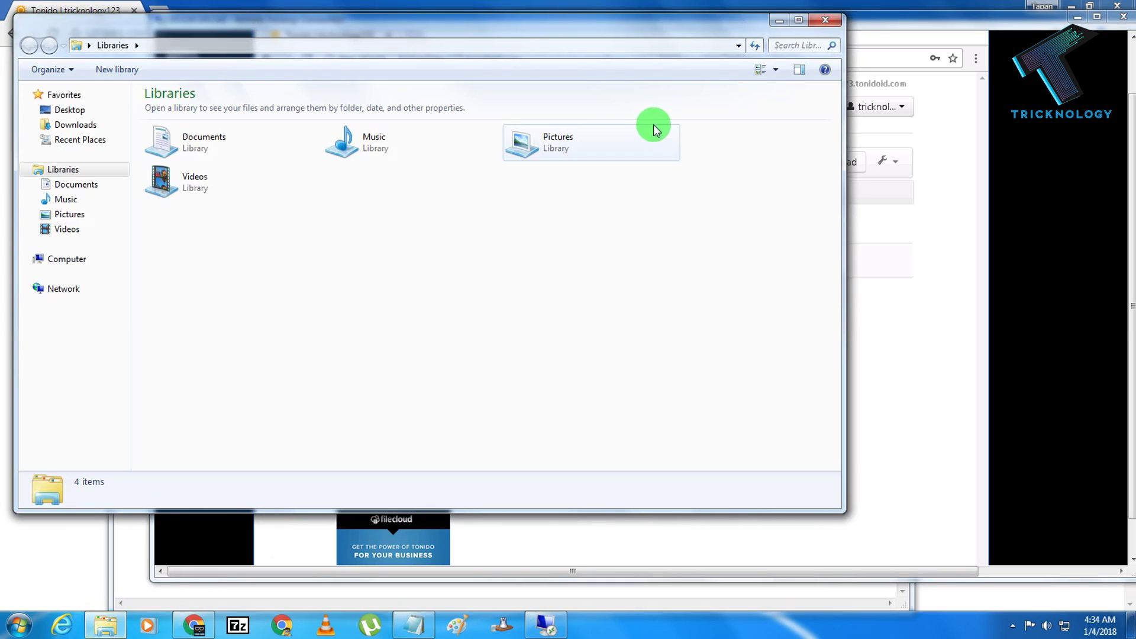
pyautogui.click(76, 184)
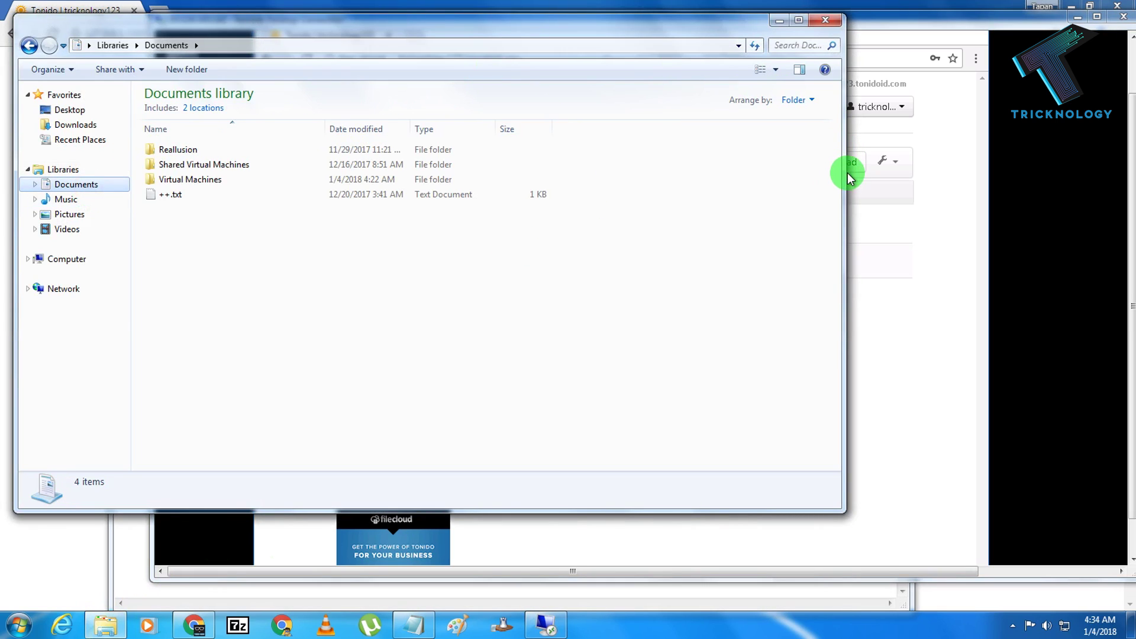
pyautogui.moveTo(847, 178); pyautogui.dragTo(319, 203)
pyautogui.moveTo(155, 30); pyautogui.dragTo(171, 167)
pyautogui.click(207, 302)
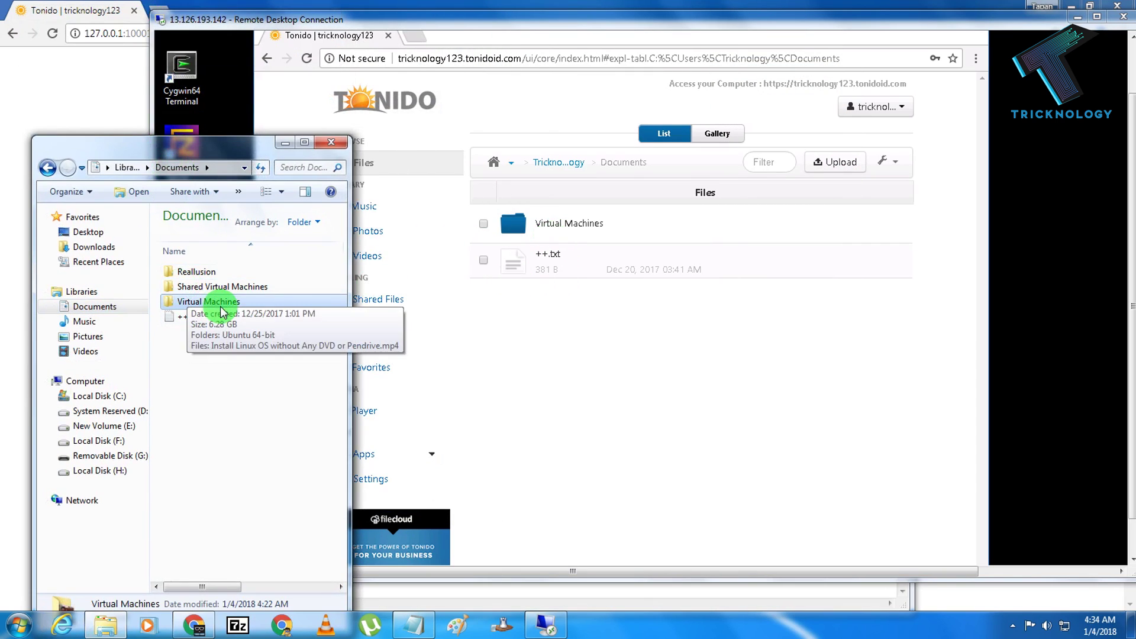
pyautogui.click(285, 143)
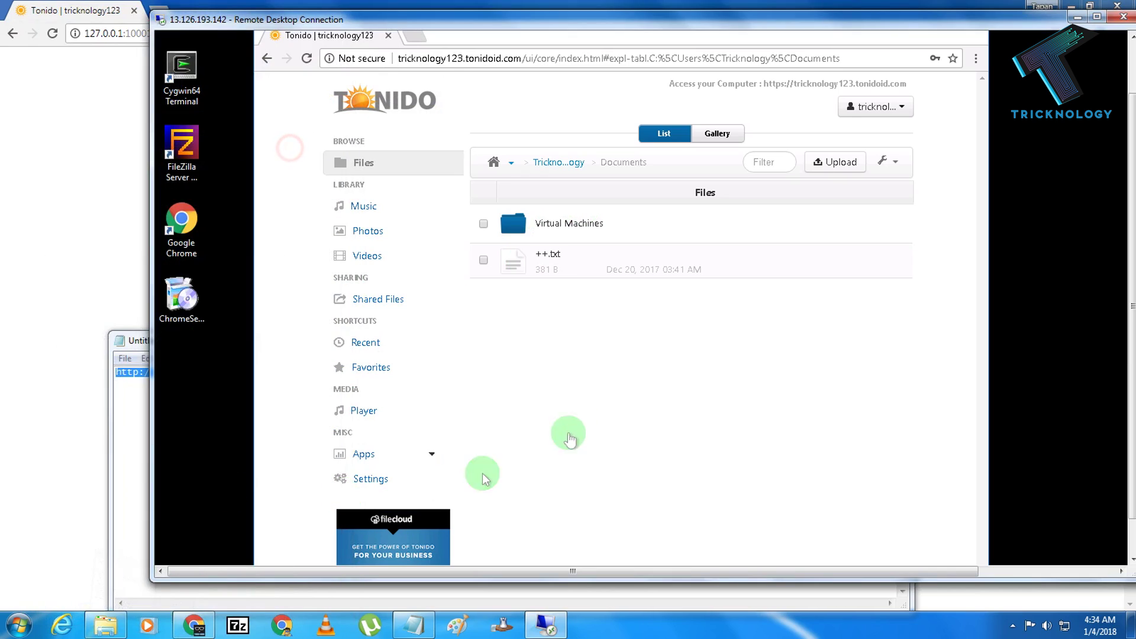
pyautogui.click(65, 289)
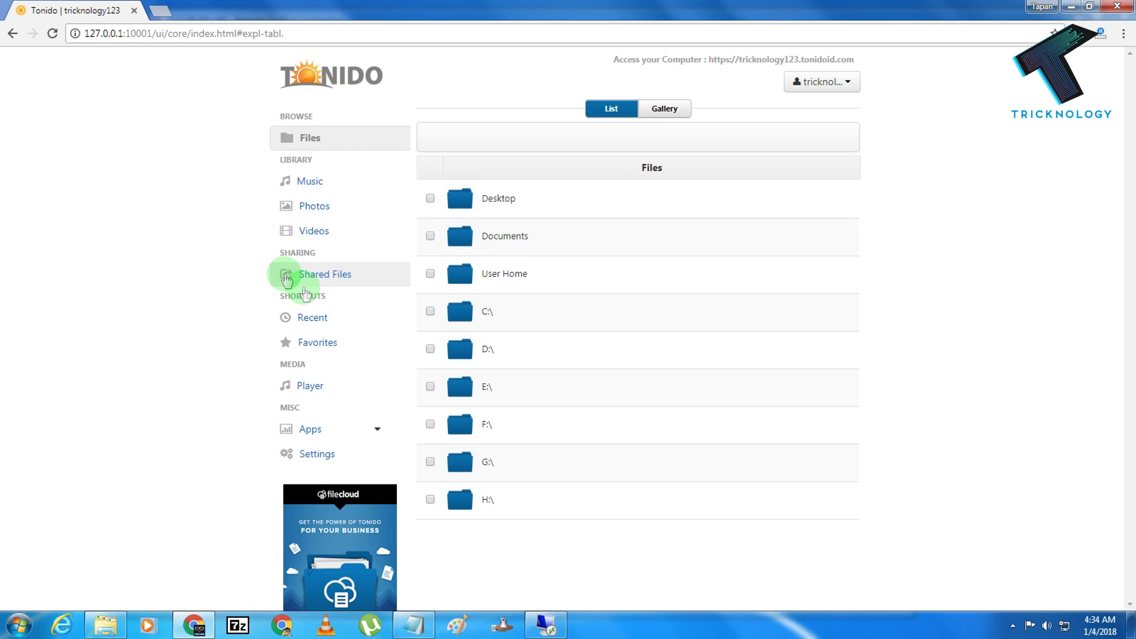
# Create a new share of the local Documents folder and show its direct link
pyautogui.click(341, 278)
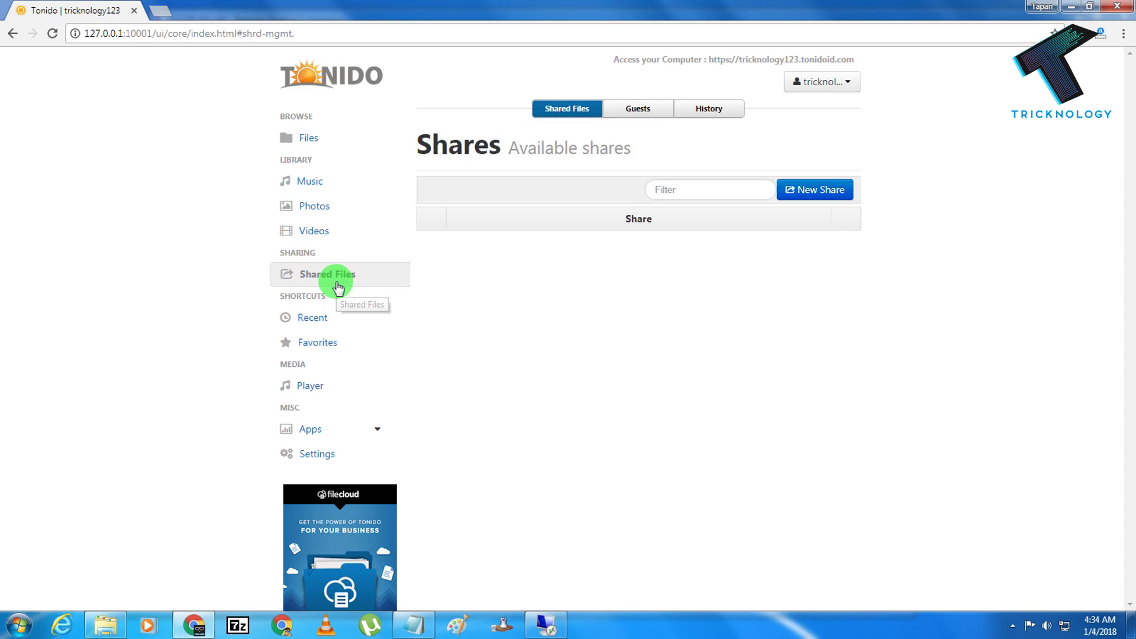
pyautogui.click(822, 192)
pyautogui.click(643, 327)
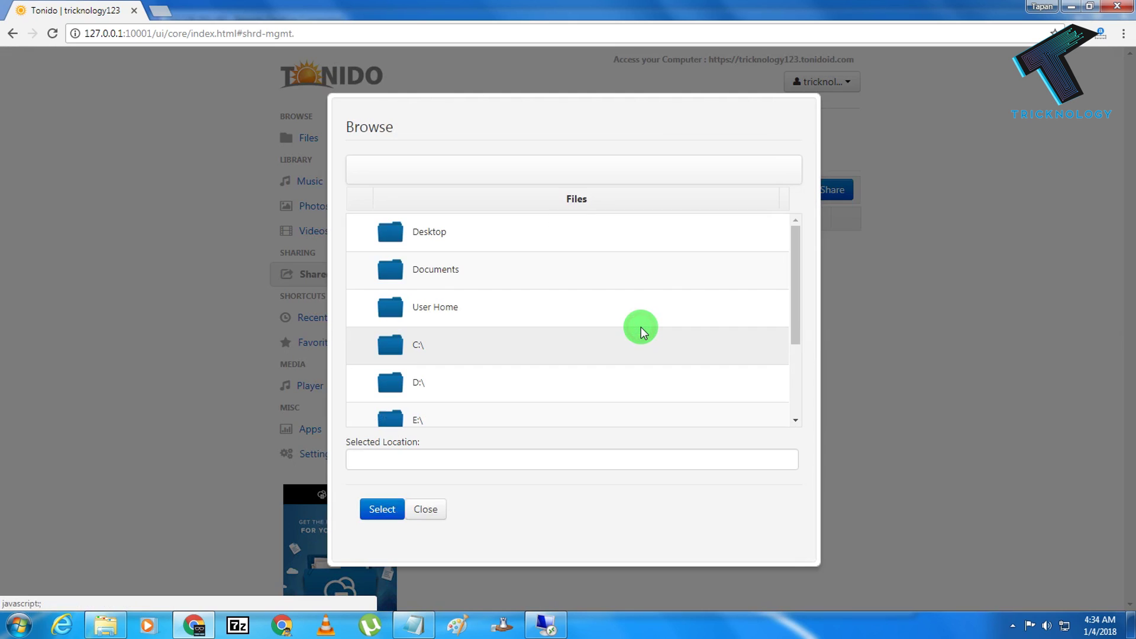
pyautogui.click(451, 274)
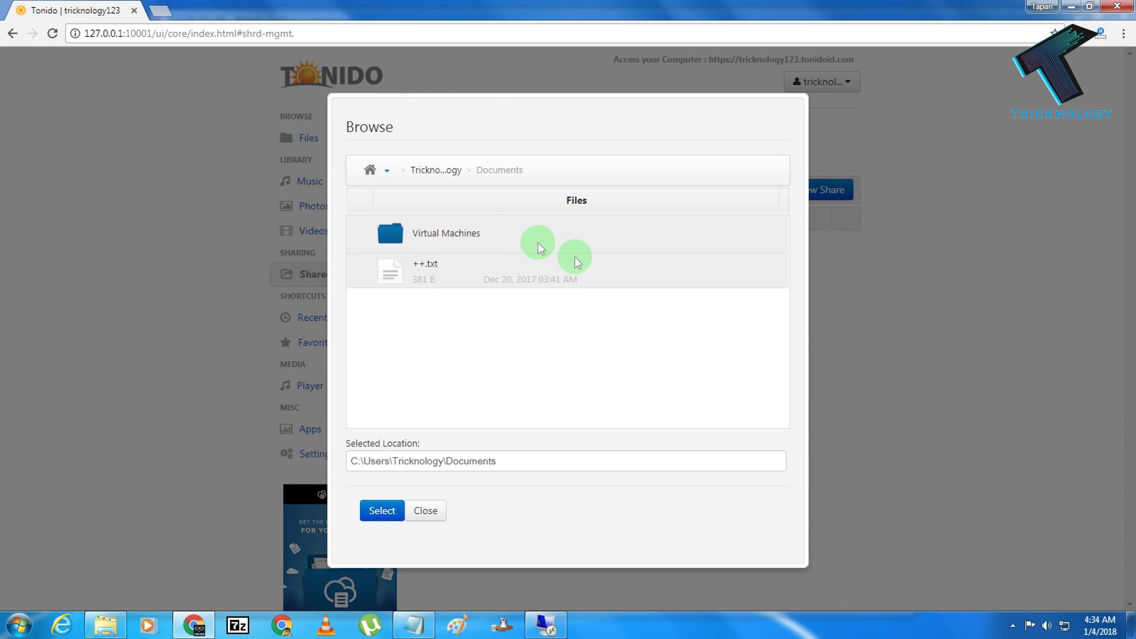
pyautogui.click(383, 511)
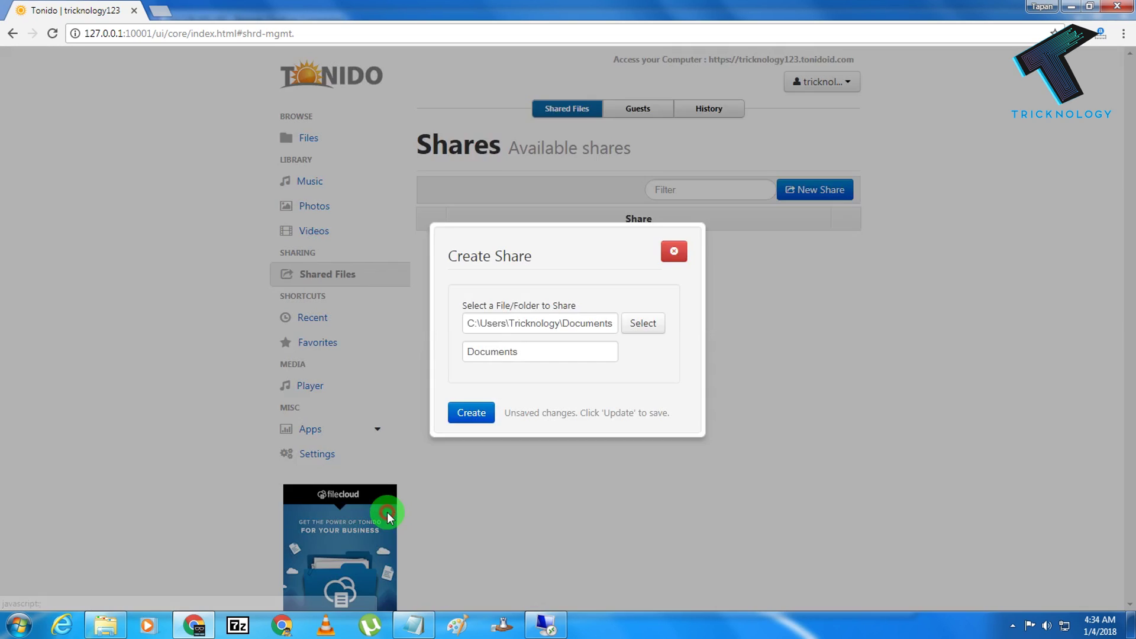
pyautogui.click(471, 414)
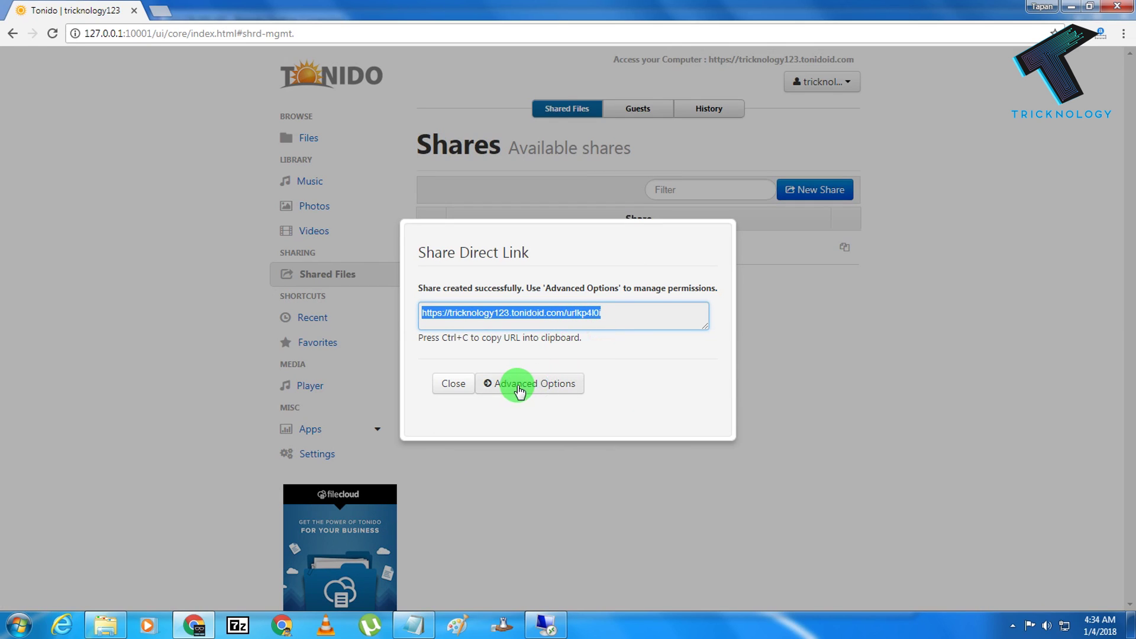
# Paste the copied Documents share link into the remote Chrome address bar and load it
pyautogui.click(546, 626)
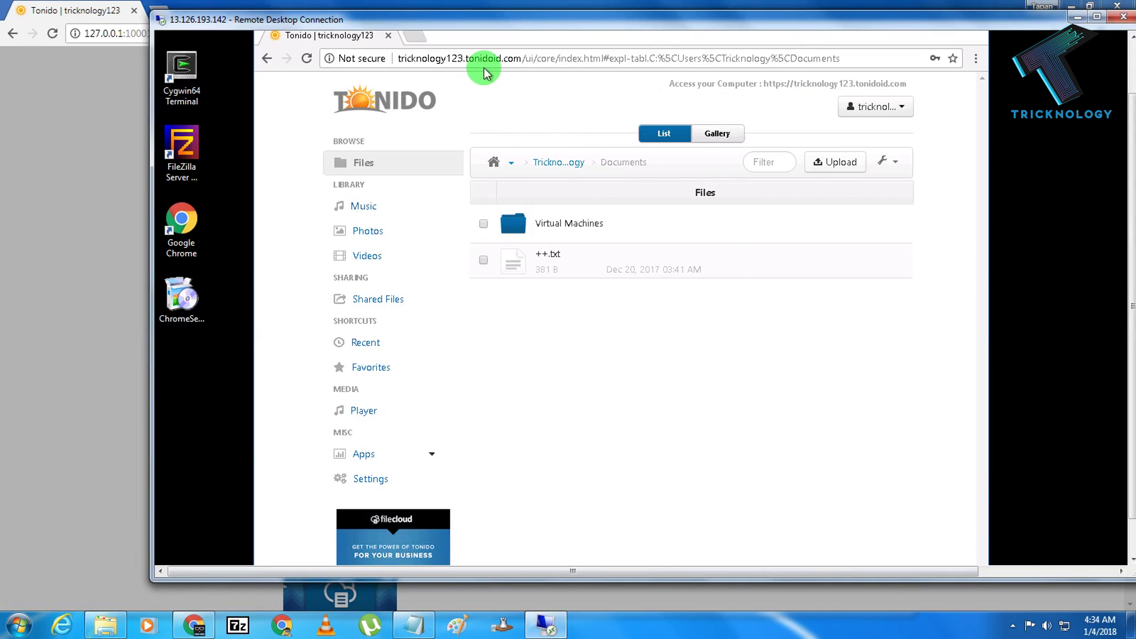
pyautogui.click(484, 61)
pyautogui.write('https://tricknology123.tonidoid.com/urlkp4l0i')
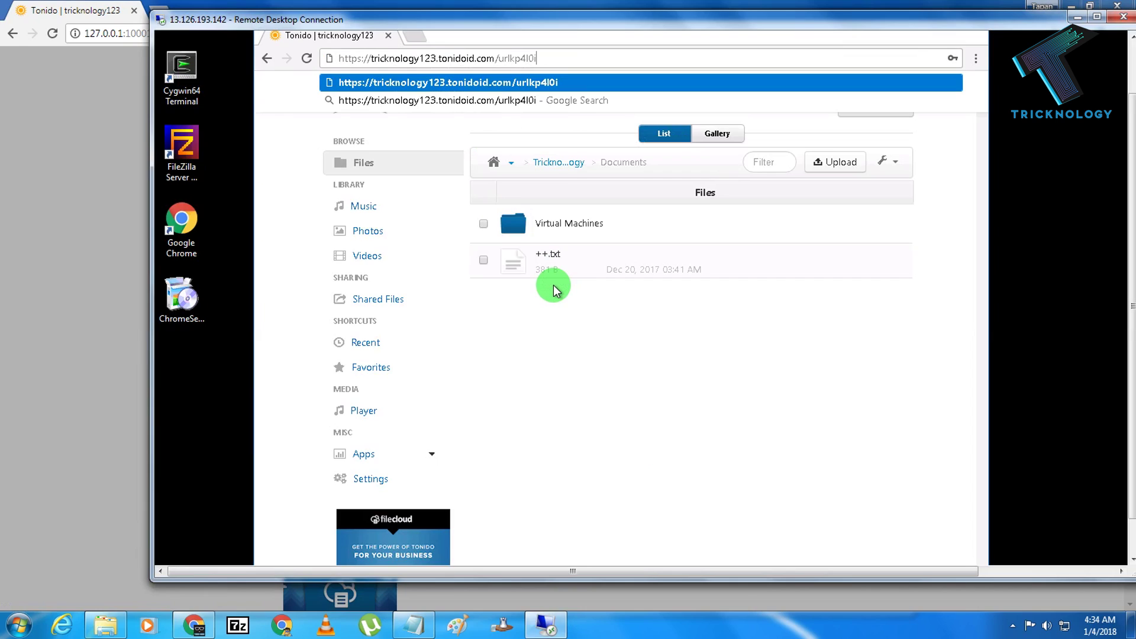
pyautogui.press('Return')
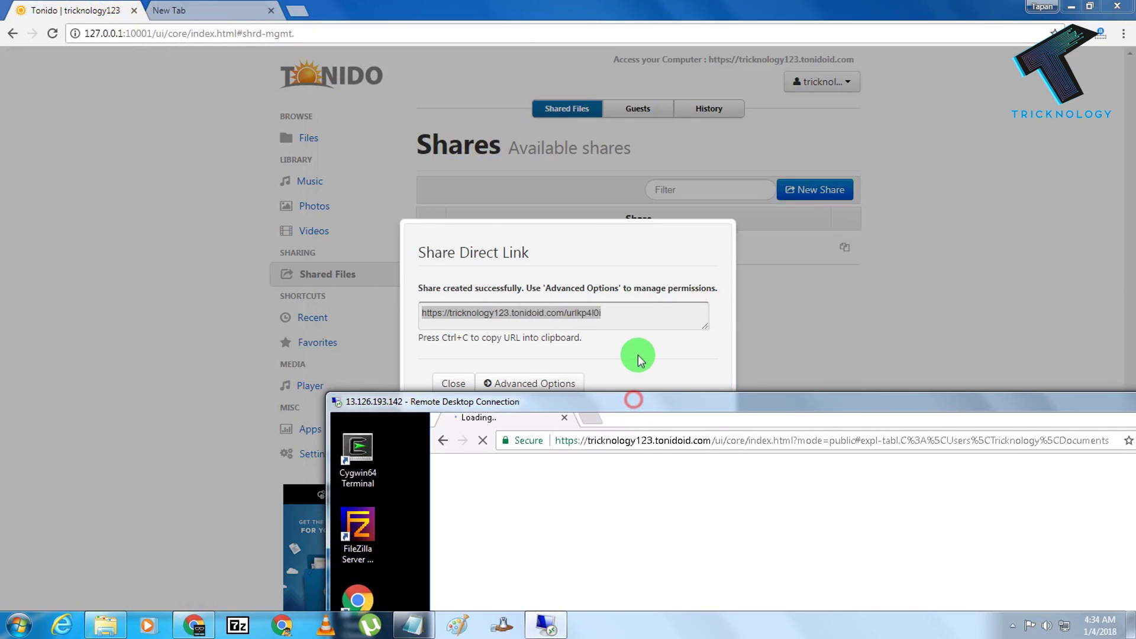
# Check the share's Advanced Options, close Manage Share, and move the remote desktop window up
pyautogui.click(520, 382)
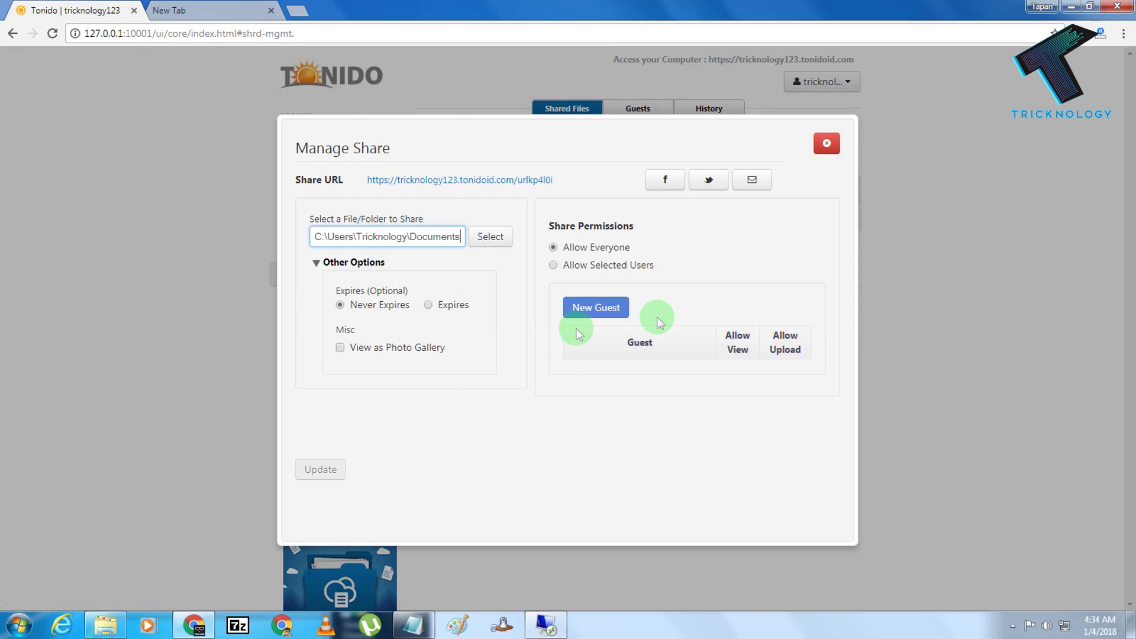
pyautogui.click(826, 143)
pyautogui.click(547, 626)
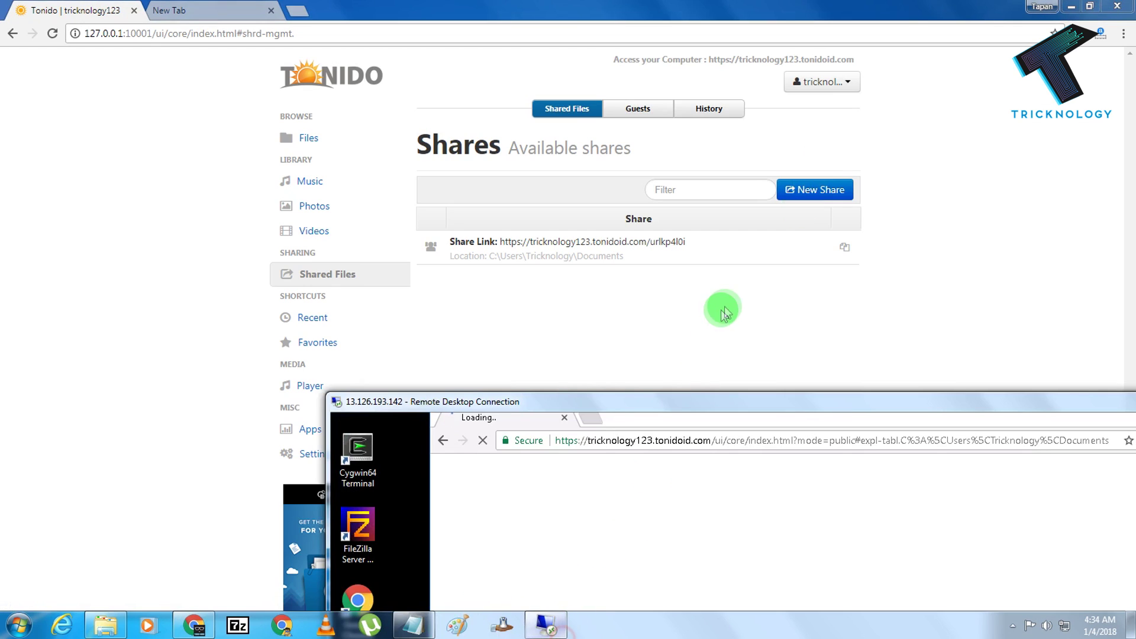
pyautogui.moveTo(680, 395); pyautogui.dragTo(574, 65)
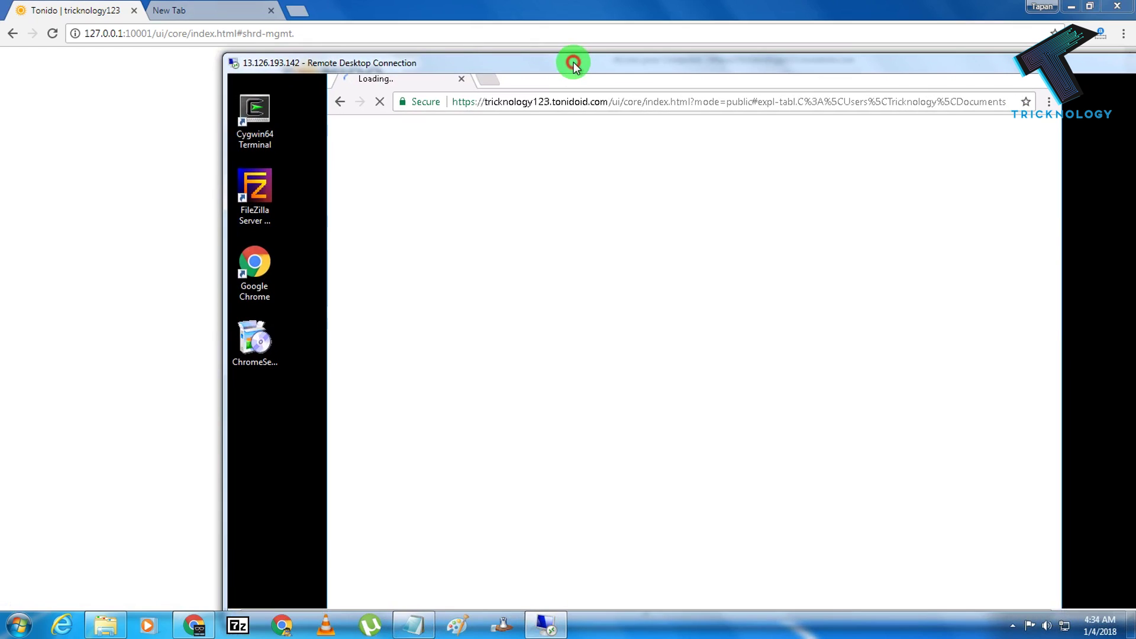
# Select the remote browser's address bar while the public Documents share page loads
pyautogui.click(553, 106)
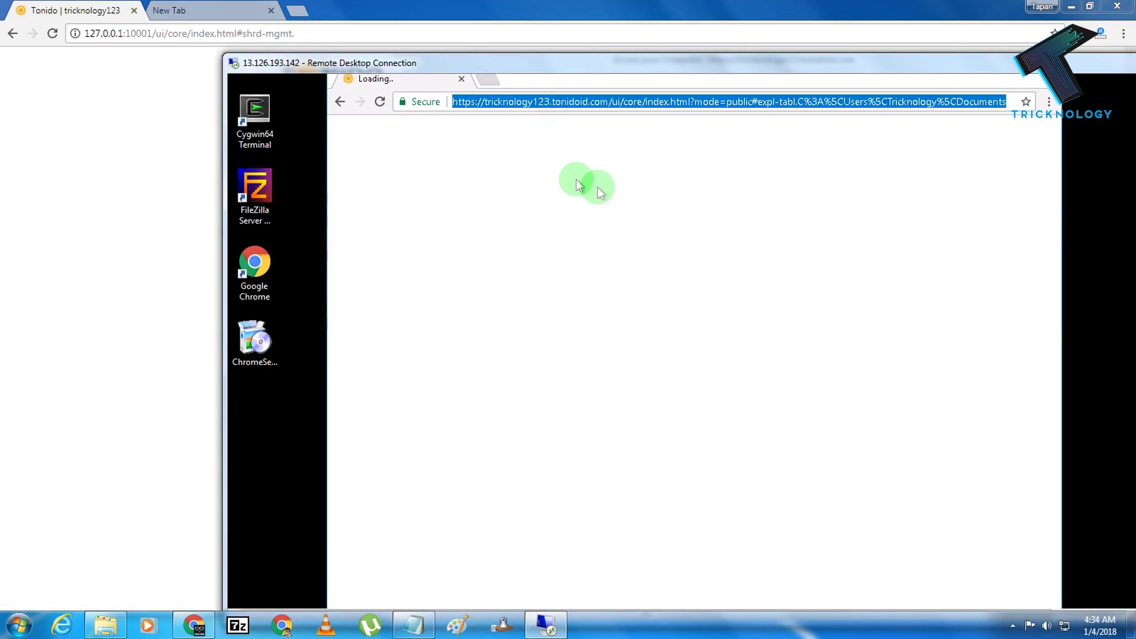
pyautogui.click(455, 103)
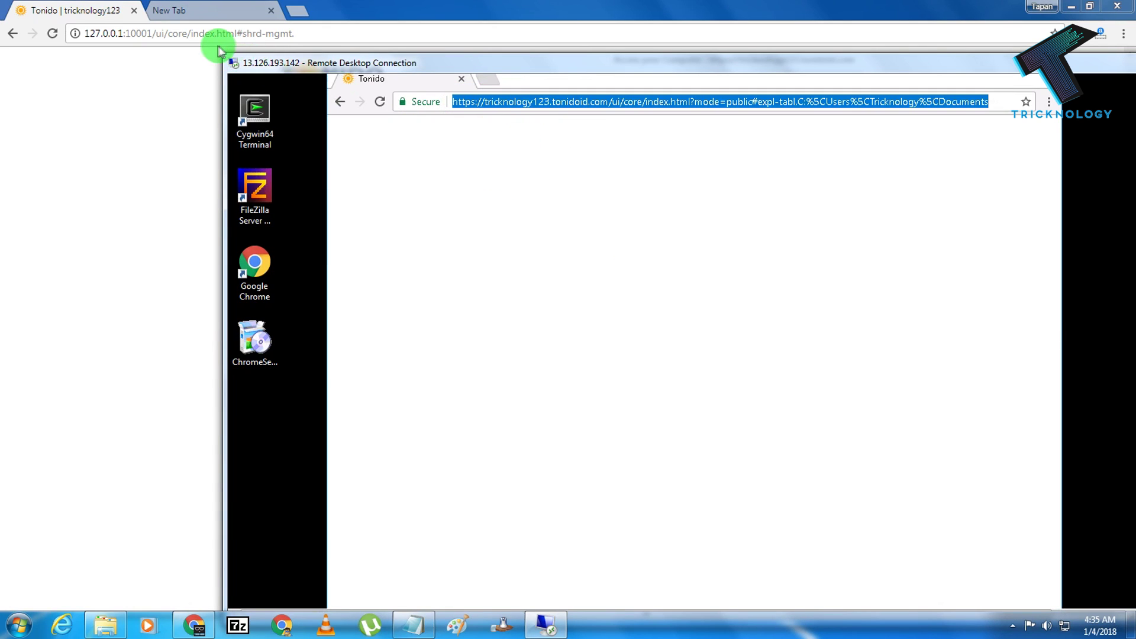